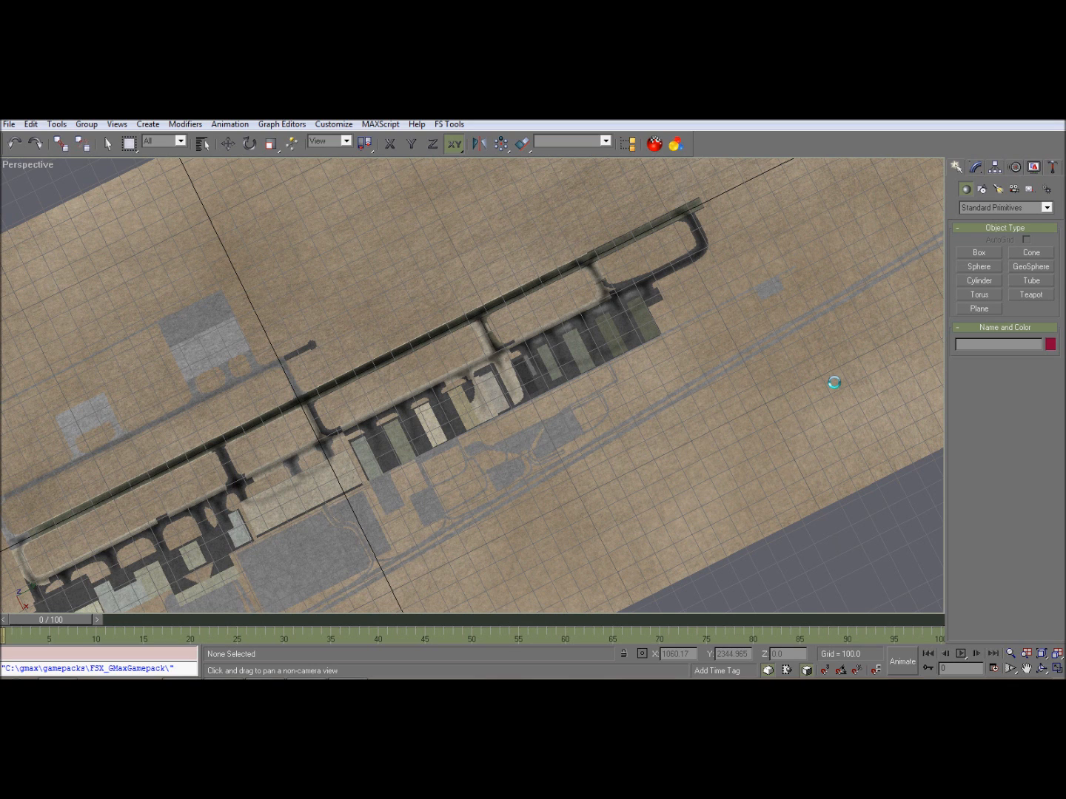
{"action": "scroll", "coordinate": [647, 533], "scroll_direction": "down", "scroll_amount": 6}
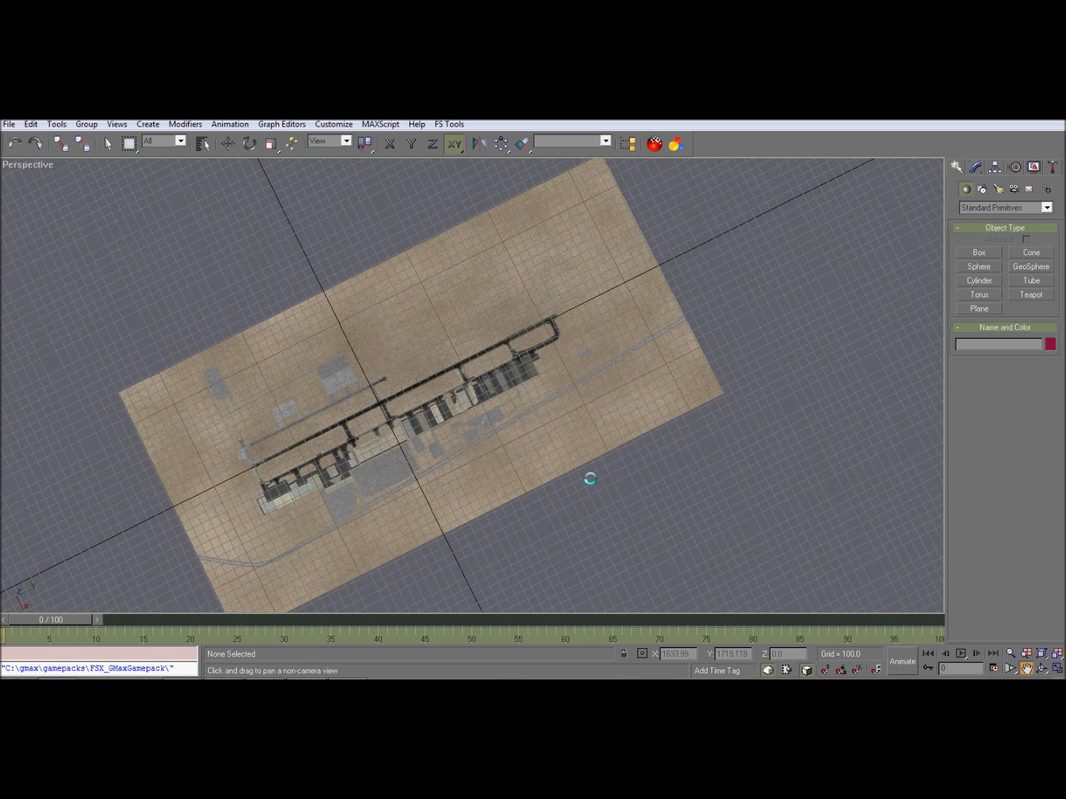
{"action": "left_click_drag", "start_coordinate": [589, 478], "coordinate": [592, 527]}
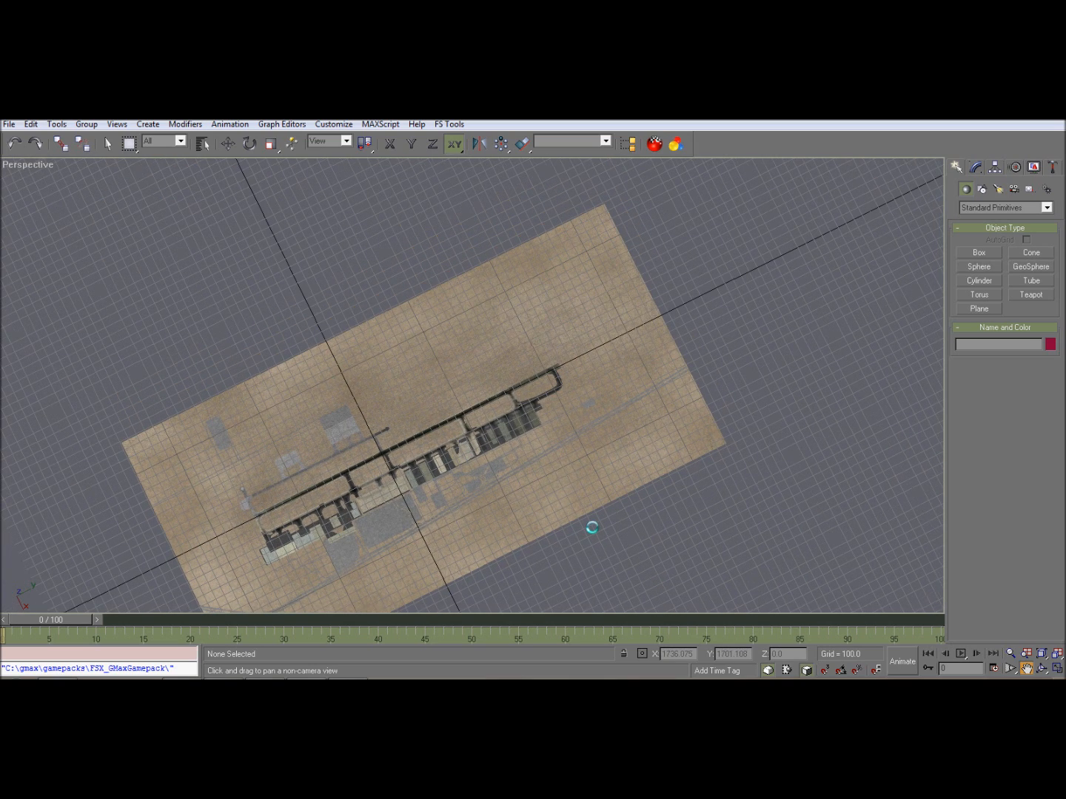
{"action": "scroll", "coordinate": [540, 504], "scroll_direction": "up", "scroll_amount": 5}
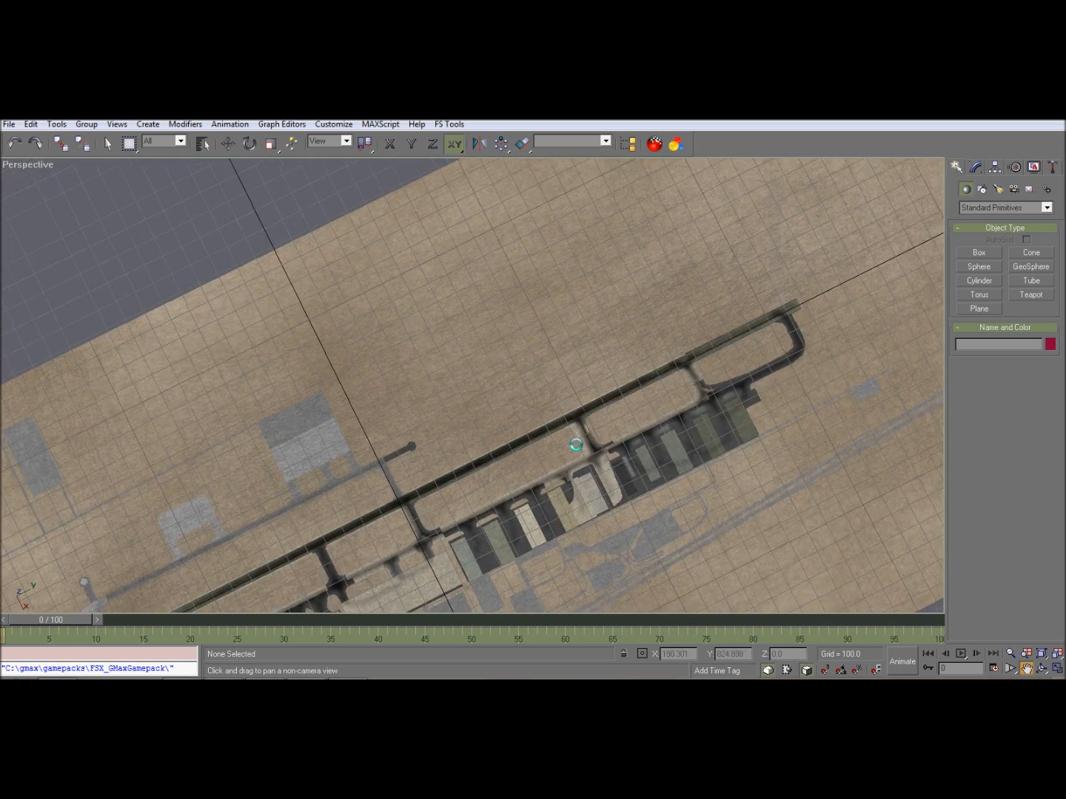
{"action": "left_click_drag", "start_coordinate": [611, 485], "coordinate": [587, 491]}
{"action": "scroll", "coordinate": [588, 491], "scroll_direction": "down", "scroll_amount": 2}
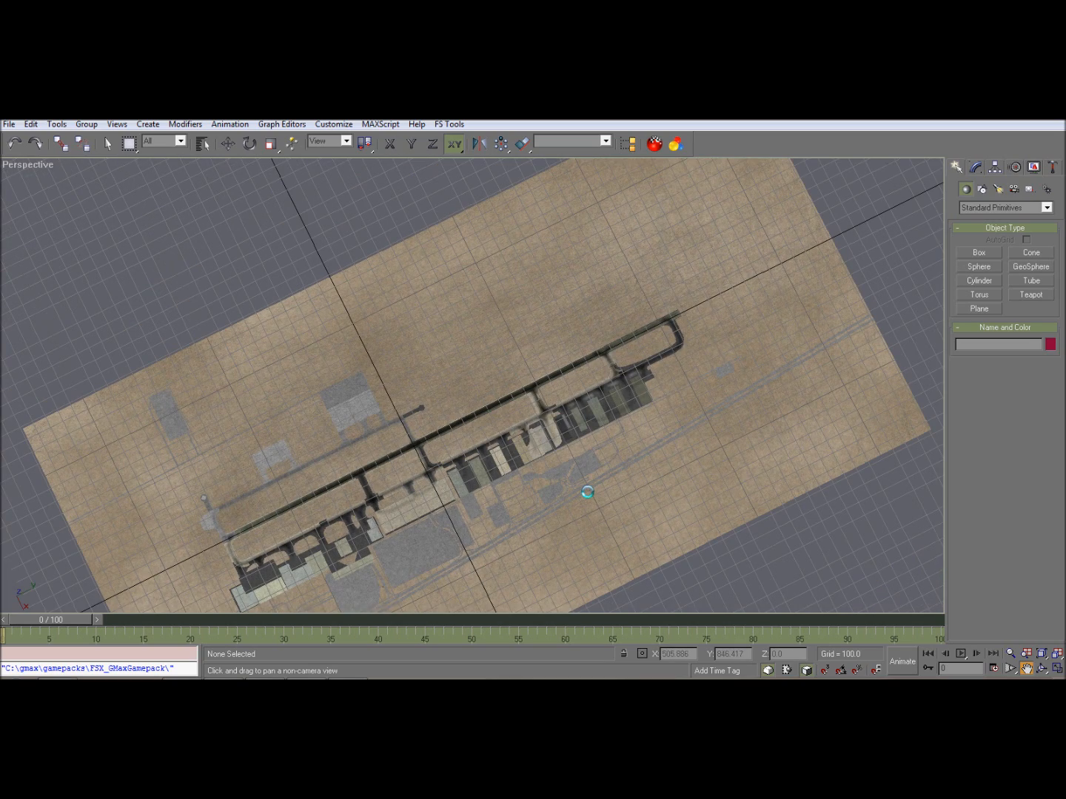
{"action": "mouse_move", "coordinate": [724, 367]}
{"action": "left_mouse_down"}
{"action": "mouse_move", "coordinate": [774, 285]}
{"action": "mouse_move", "coordinate": [727, 373]}
{"action": "mouse_move", "coordinate": [745, 365]}
{"action": "left_mouse_up"}
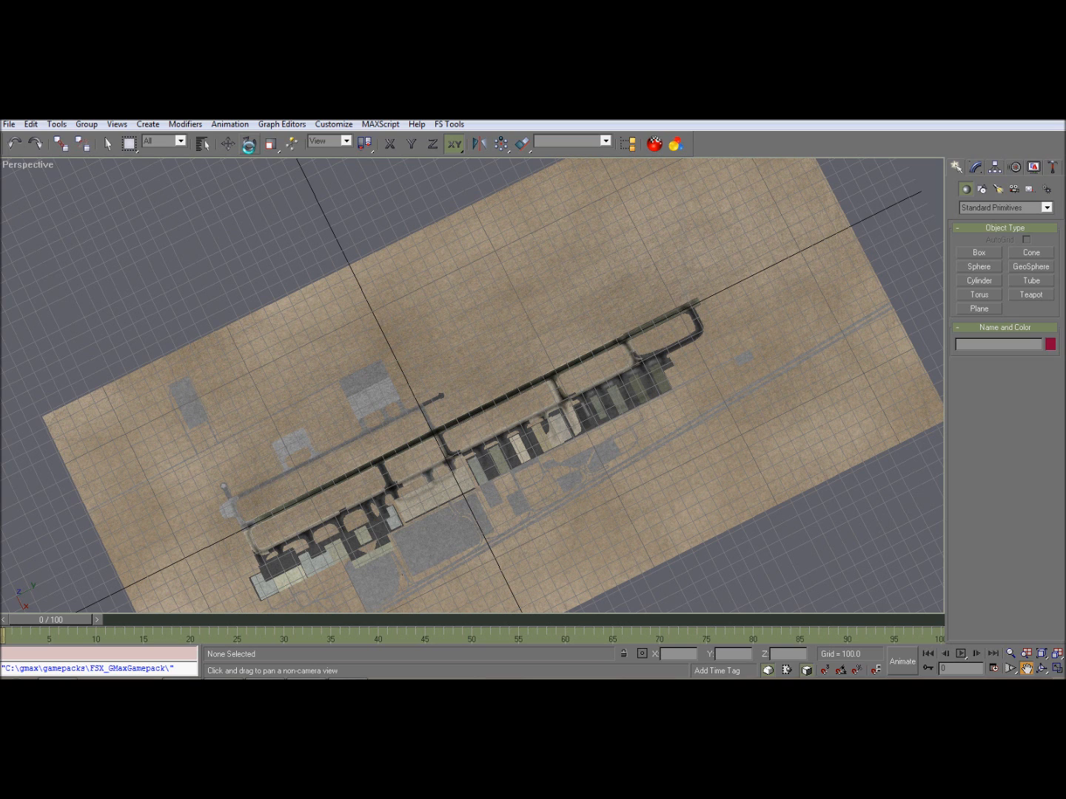
Create a new GUID for the scene with the friendly name mctgroundbackup using the LODNameTool, and close the tool.
{"action": "left_click", "coordinate": [452, 123]}
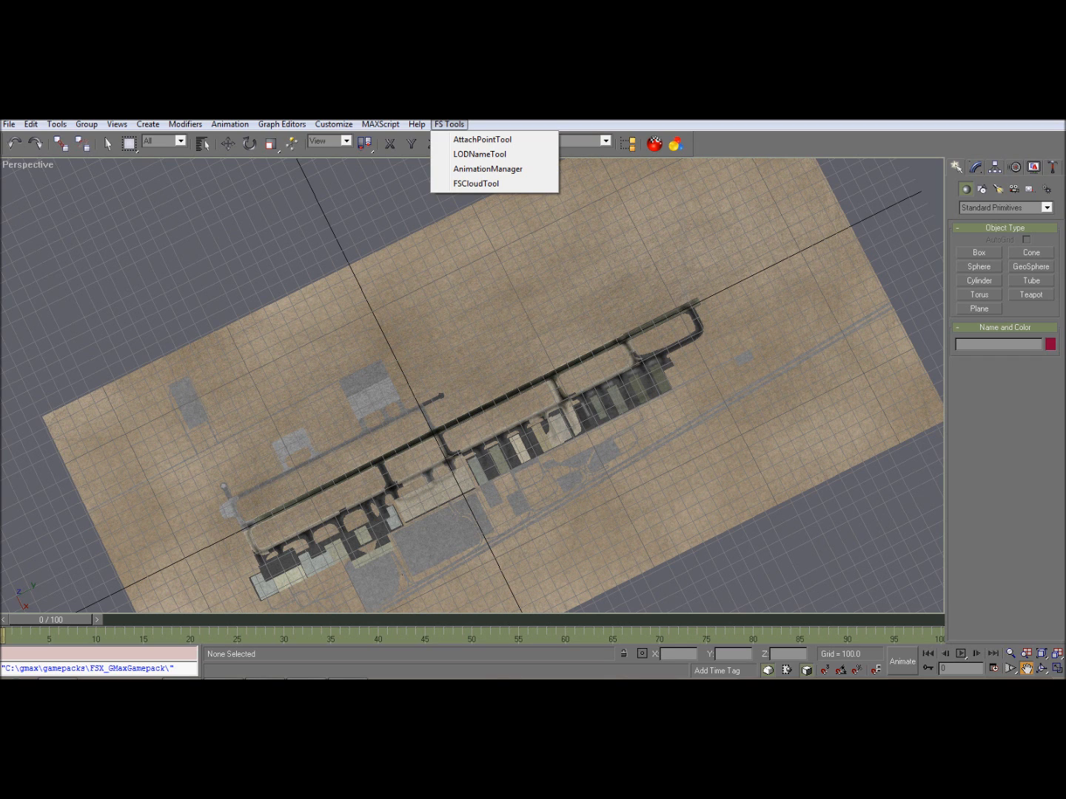
{"action": "left_click", "coordinate": [500, 156]}
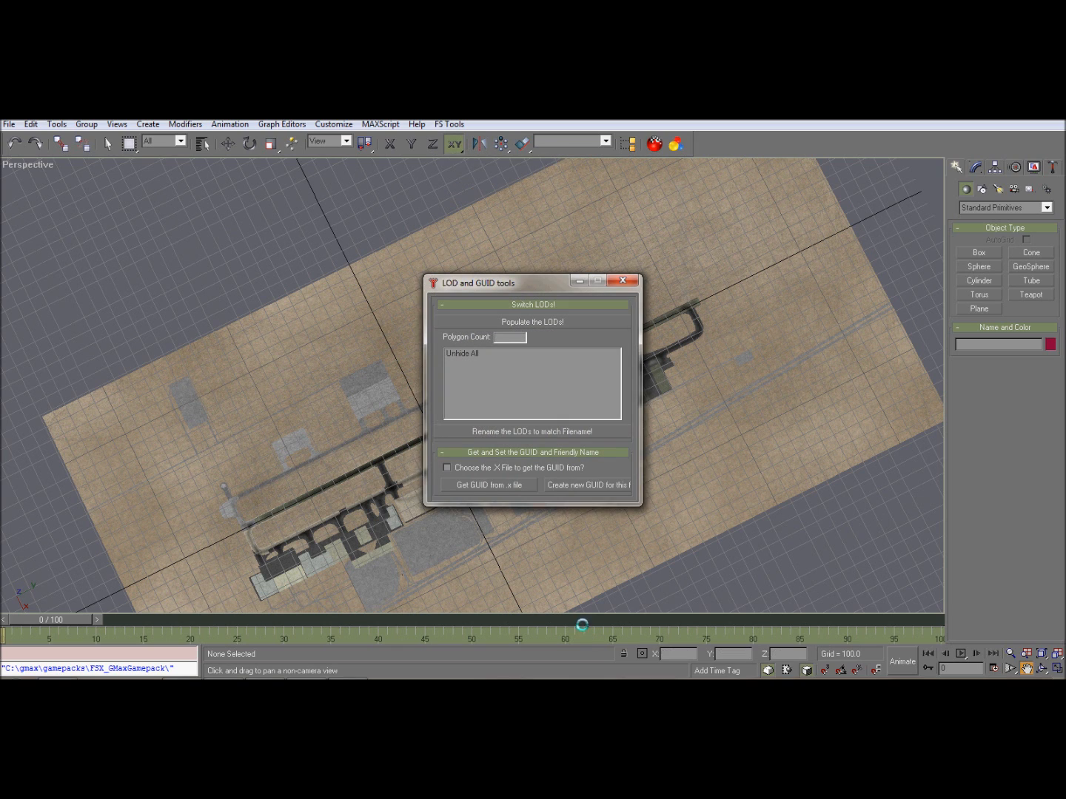
{"action": "left_click", "coordinate": [558, 484]}
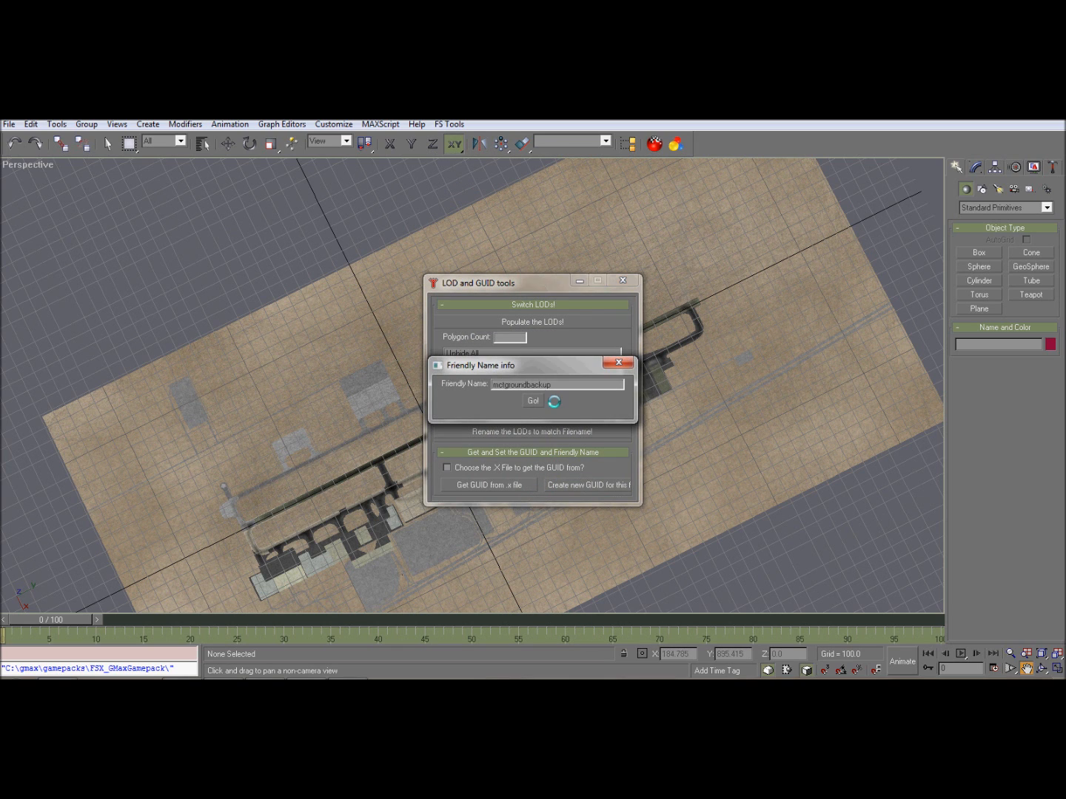
{"action": "left_click", "coordinate": [535, 399]}
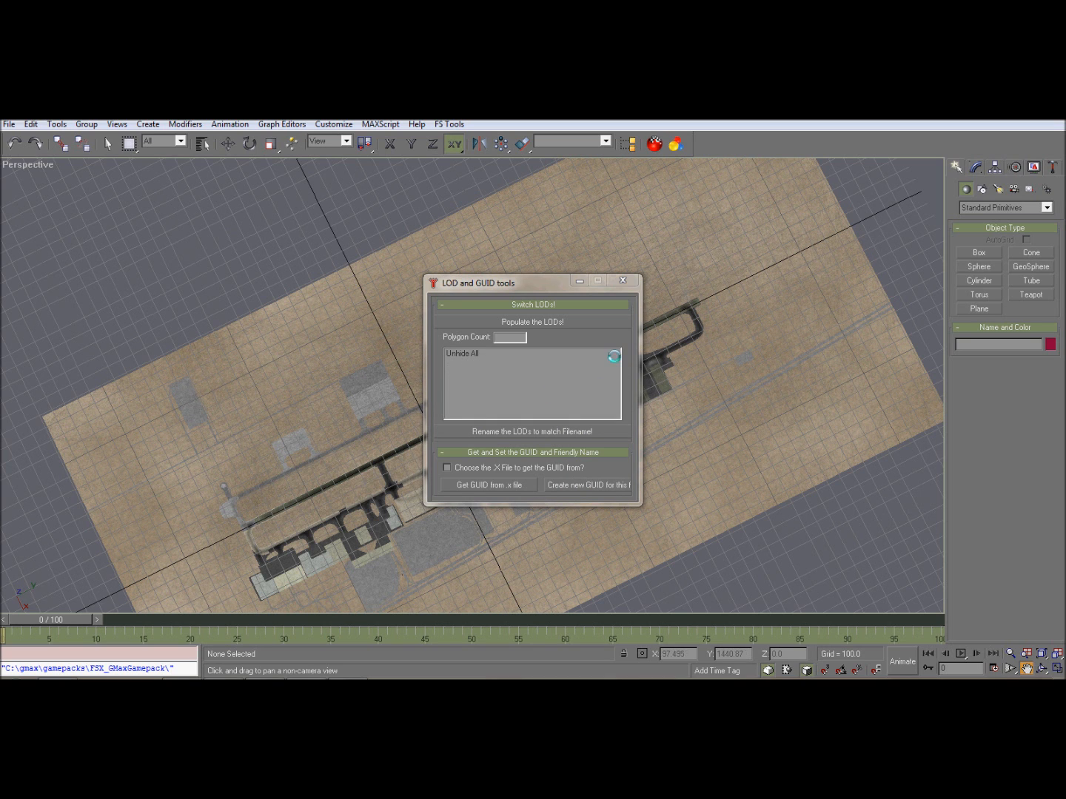
{"action": "left_click", "coordinate": [619, 280]}
Examine the airport ground layout, including its runway, taxiways and aprons, in the Perspective view.
{"action": "scroll", "coordinate": [446, 382], "scroll_direction": "up", "scroll_amount": 5}
{"action": "scroll", "coordinate": [474, 444], "scroll_direction": "down", "scroll_amount": 5}
{"action": "left_click_drag", "start_coordinate": [485, 471], "coordinate": [656, 443]}
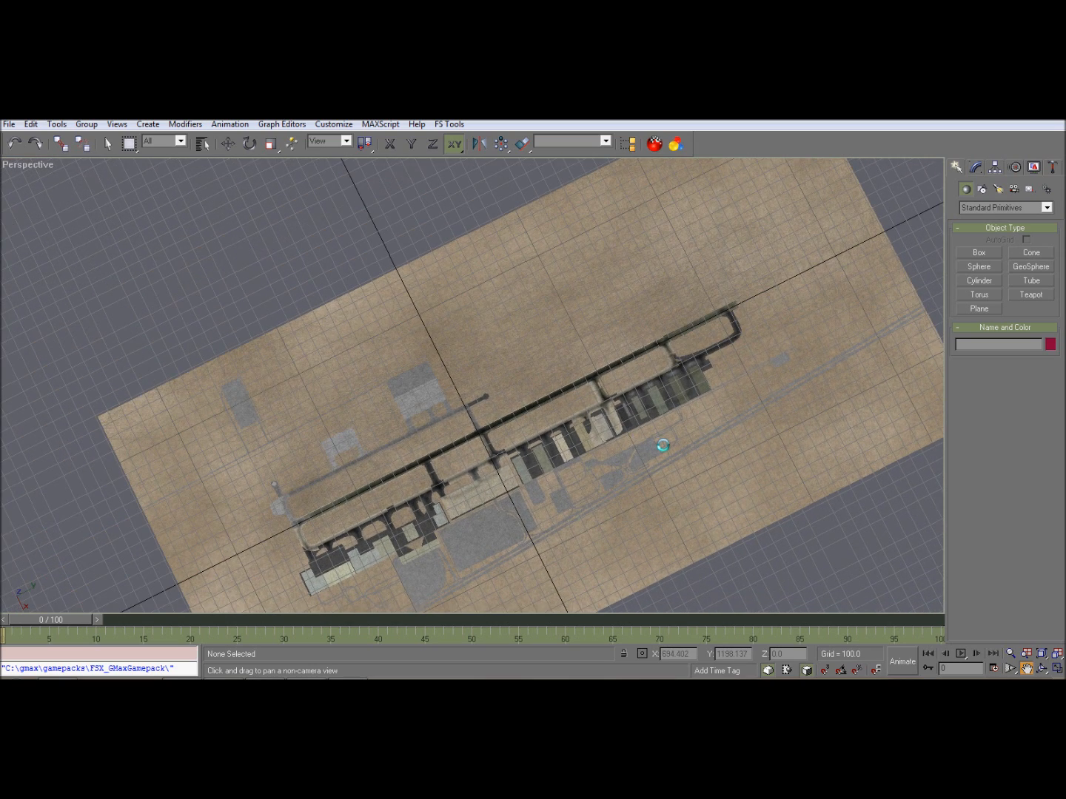
{"action": "scroll", "coordinate": [663, 444], "scroll_direction": "up", "scroll_amount": 2}
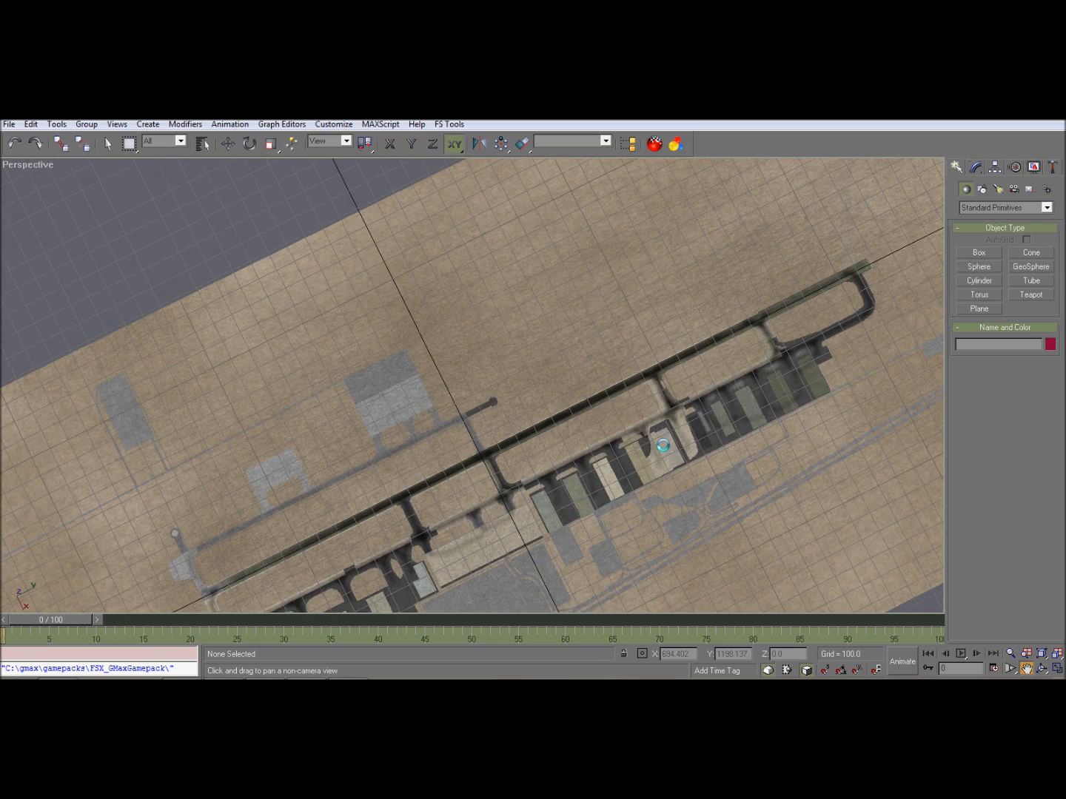
{"action": "left_click_drag", "start_coordinate": [652, 443], "coordinate": [562, 242]}
{"action": "scroll", "coordinate": [412, 502], "scroll_direction": "up", "scroll_amount": 1}
{"action": "scroll", "coordinate": [414, 496], "scroll_direction": "down", "scroll_amount": 2}
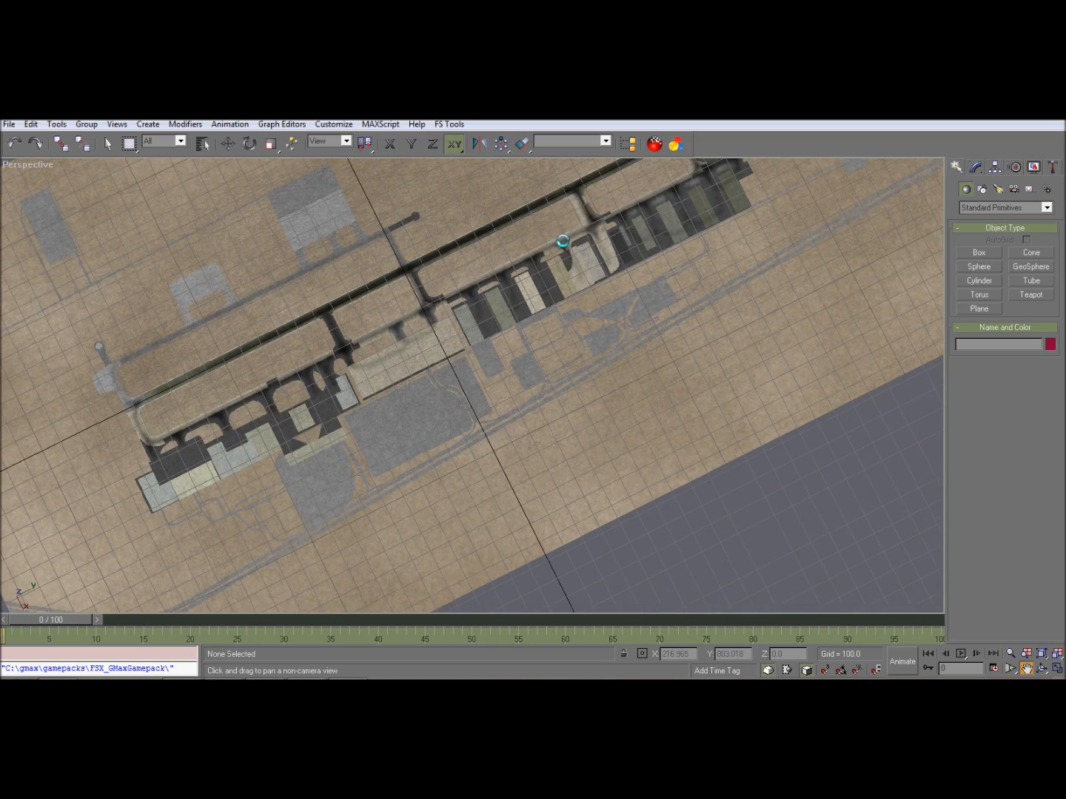
{"action": "scroll", "coordinate": [563, 310], "scroll_direction": "down", "scroll_amount": 1}
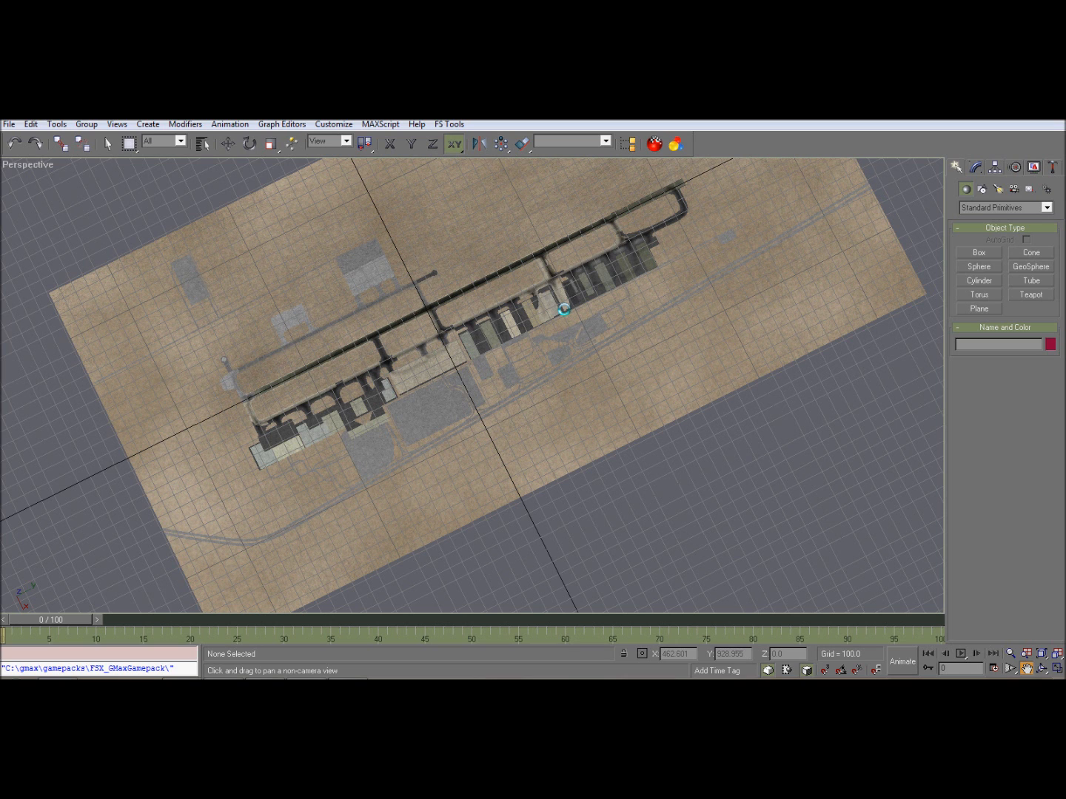
{"action": "left_click_drag", "start_coordinate": [588, 331], "coordinate": [662, 444]}
{"action": "scroll", "coordinate": [643, 433], "scroll_direction": "up", "scroll_amount": 3}
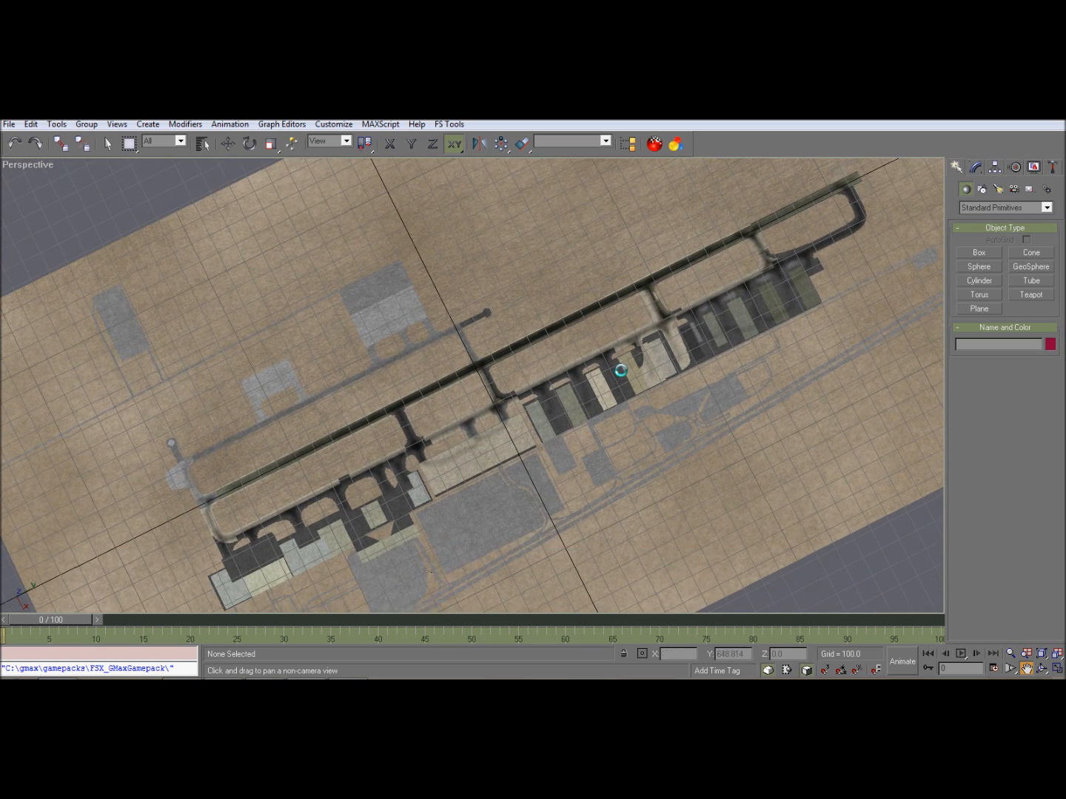
{"action": "left_click_drag", "start_coordinate": [443, 410], "coordinate": [298, 425]}
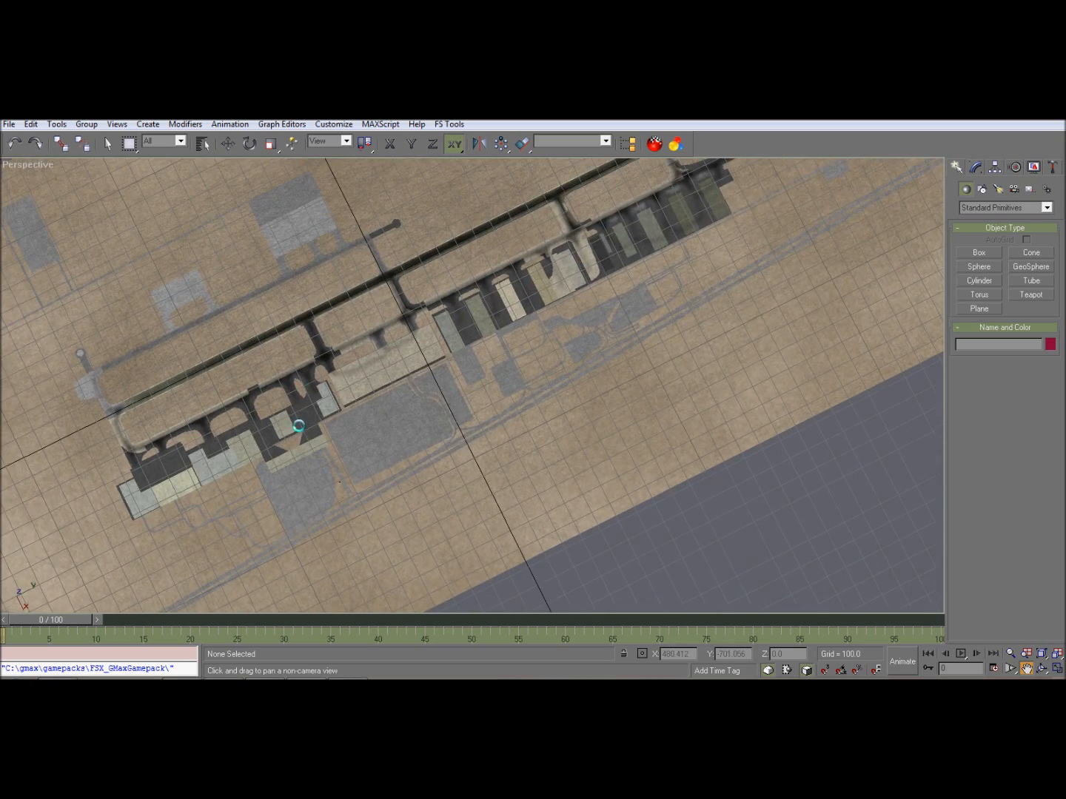
{"action": "scroll", "coordinate": [262, 428], "scroll_direction": "down", "scroll_amount": 3}
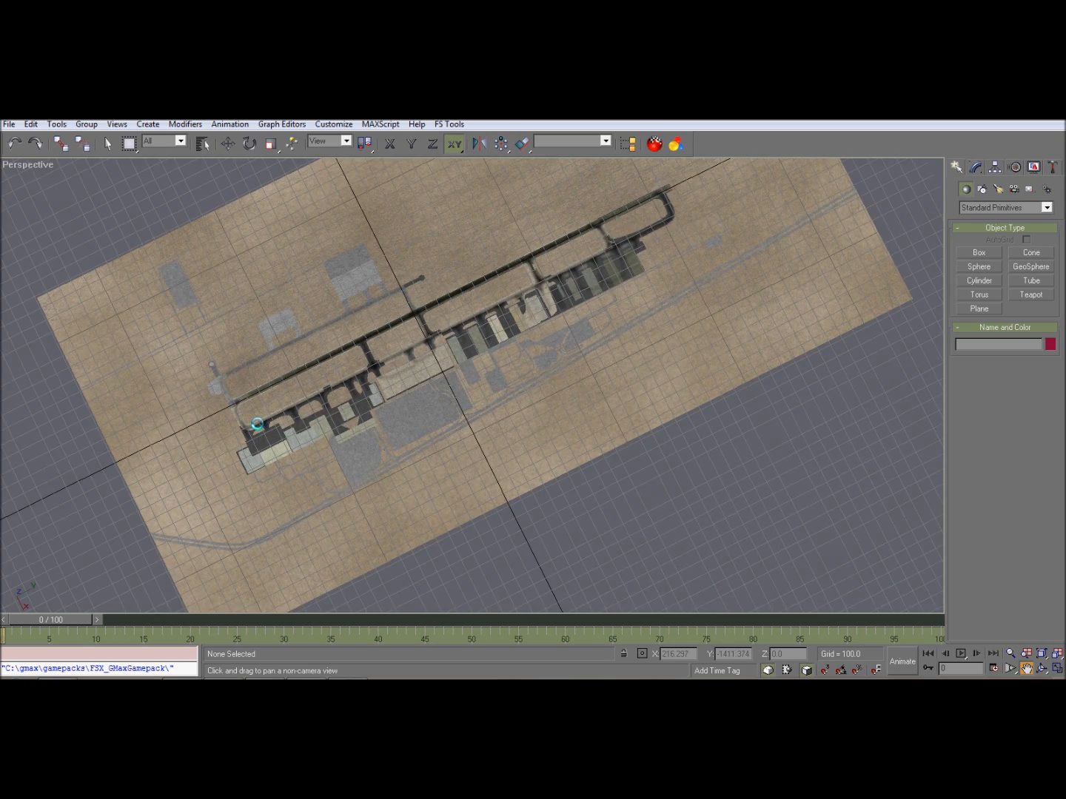
{"action": "scroll", "coordinate": [257, 424], "scroll_direction": "up", "scroll_amount": 2}
{"action": "left_click_drag", "start_coordinate": [255, 428], "coordinate": [414, 463]}
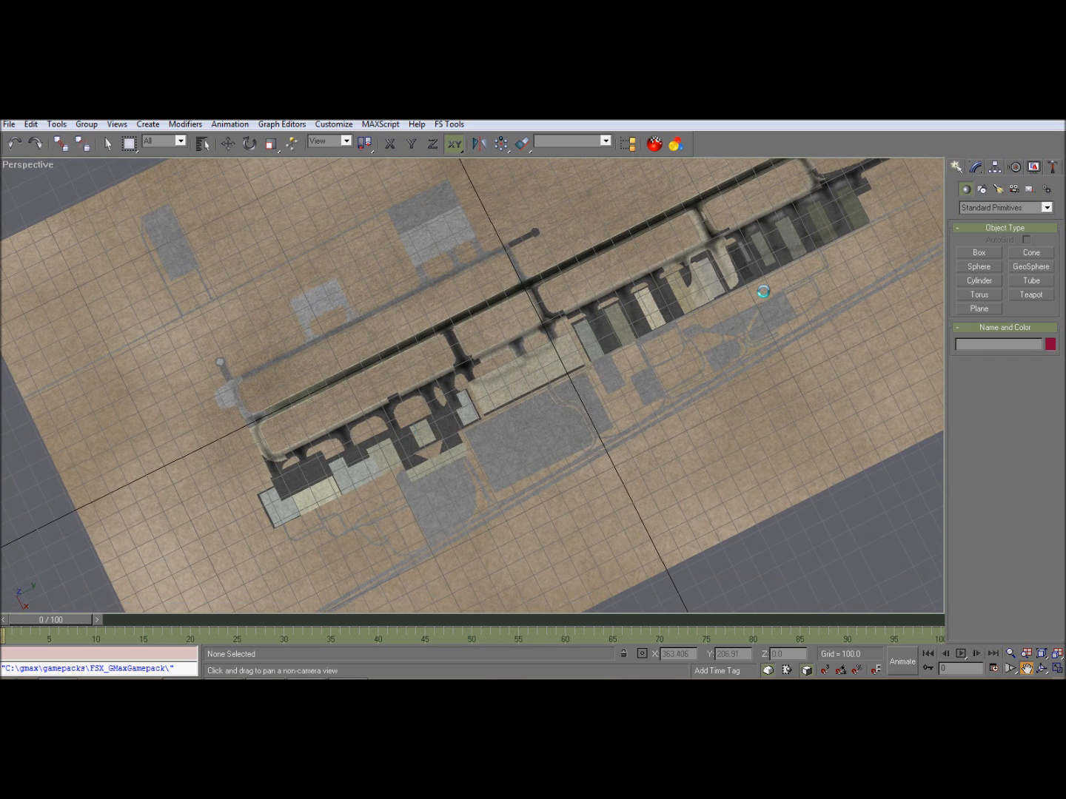
{"action": "left_click_drag", "start_coordinate": [651, 404], "coordinate": [639, 474]}
Export the scene as a Flightsim Model (*.MDL) named mctgroundbase into the ModelConverterX folder in Documents.
{"action": "left_click", "coordinate": [9, 123]}
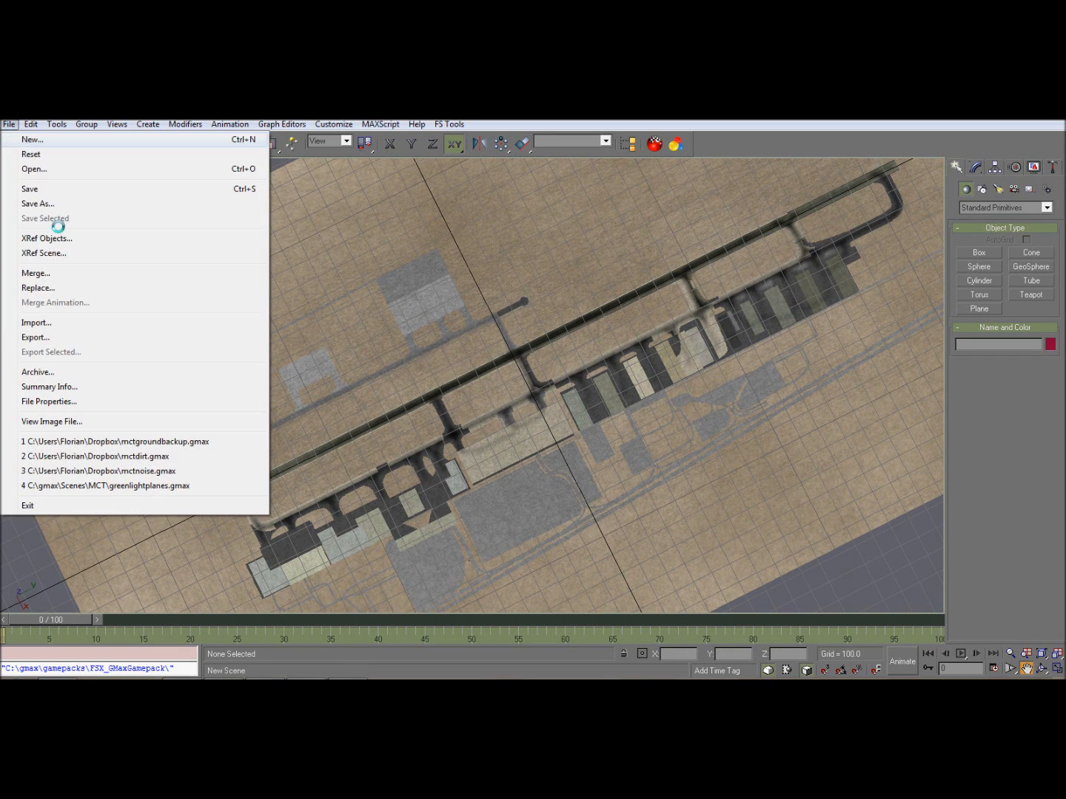
{"action": "left_click", "coordinate": [125, 336]}
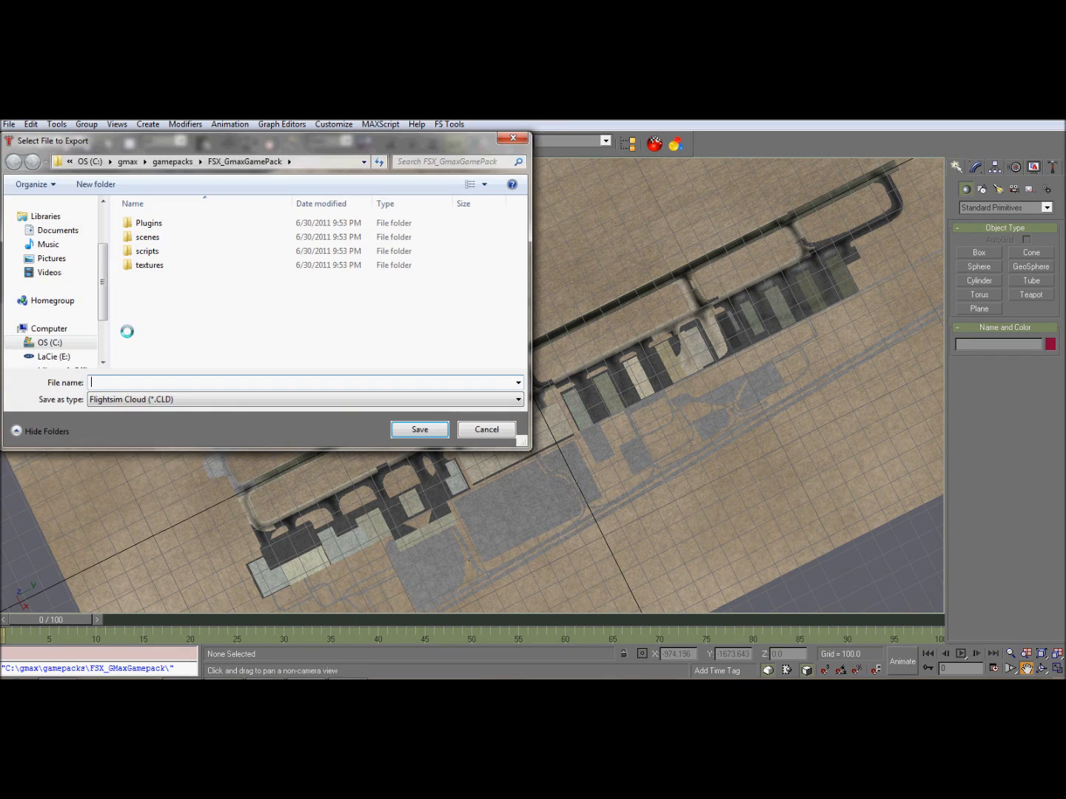
{"action": "left_click", "coordinate": [50, 231]}
{"action": "double_click", "coordinate": [187, 342]}
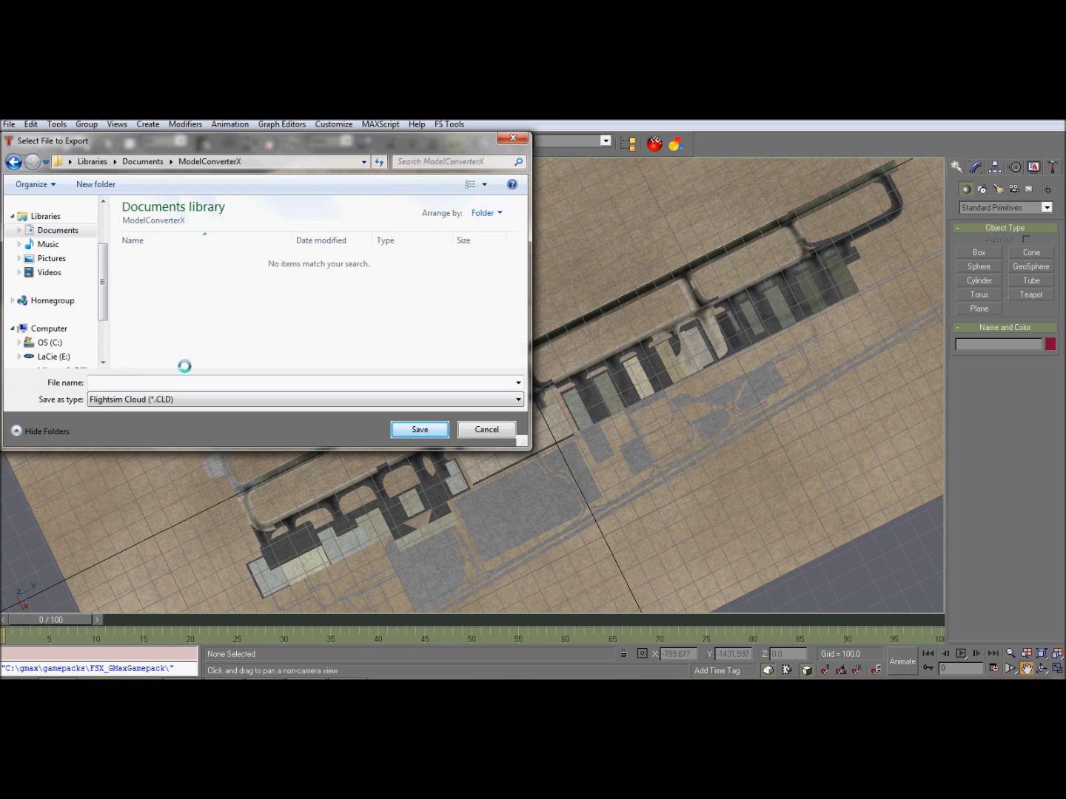
{"action": "left_click", "coordinate": [164, 399]}
{"action": "left_click", "coordinate": [162, 423]}
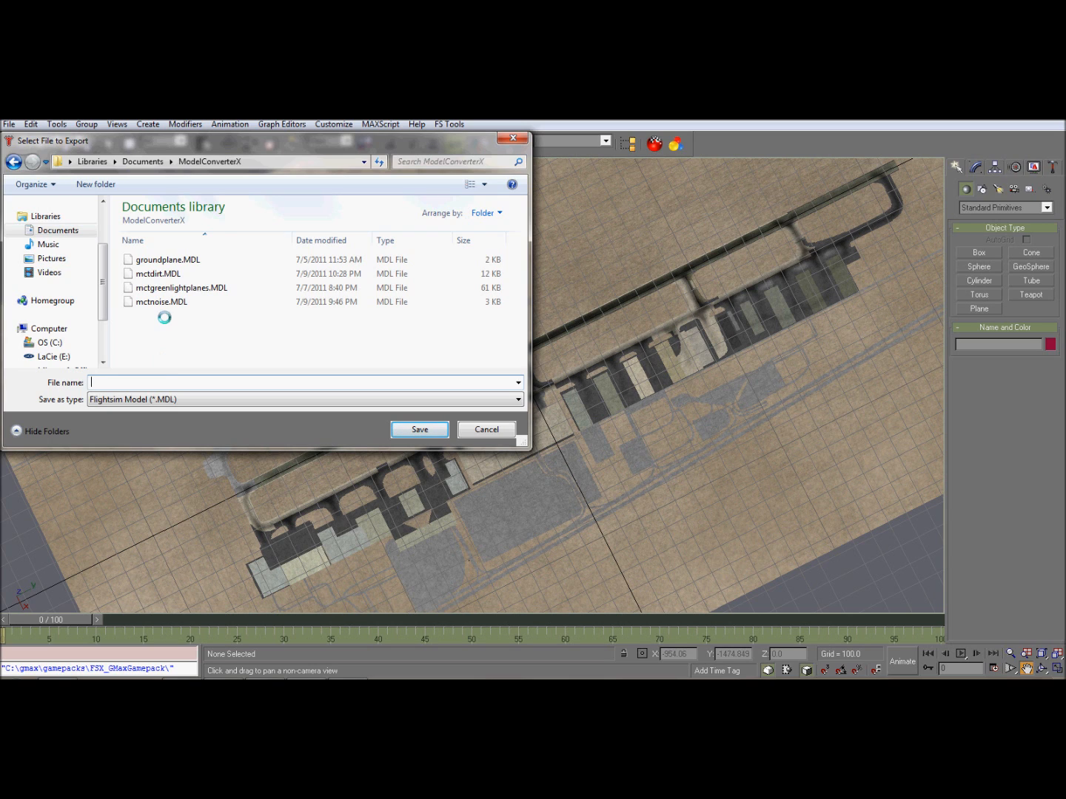
{"action": "type", "text": "mctgroub"}
{"action": "key", "text": "Return"}
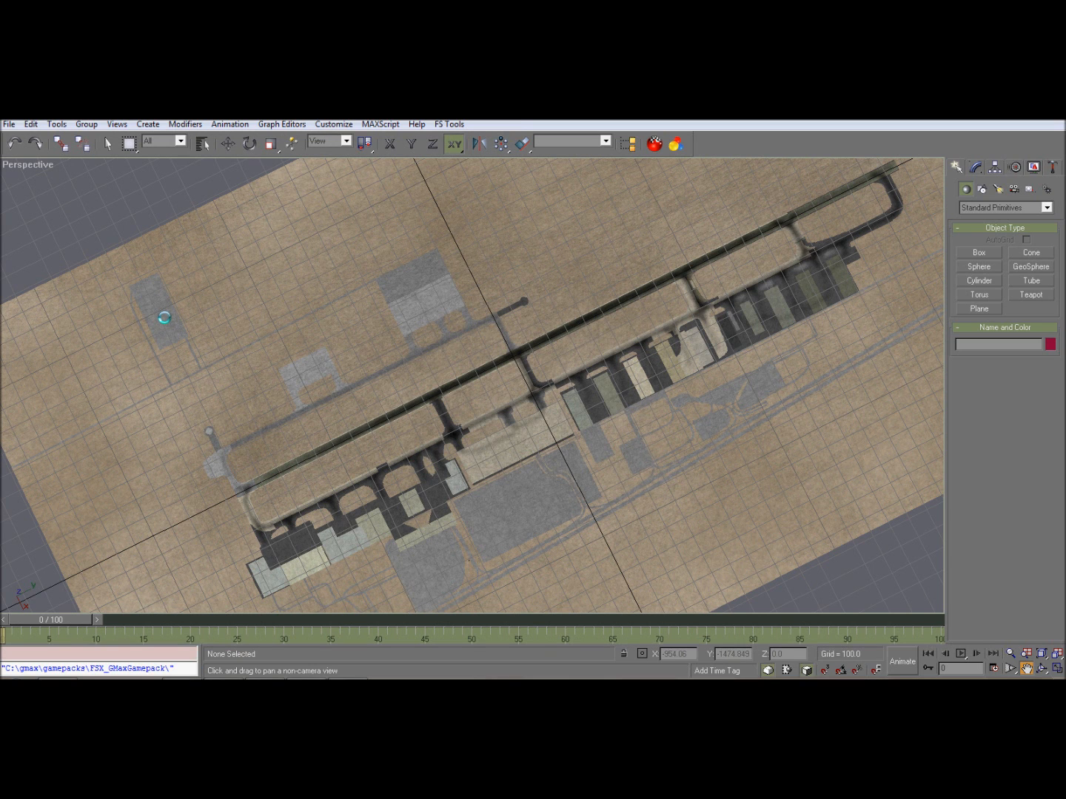
Switch to the ModelConverterX folder in the Documents library and launch ModelConverterX.exe.
{"action": "left_click", "coordinate": [13, 688]}
{"action": "left_click", "coordinate": [222, 339]}
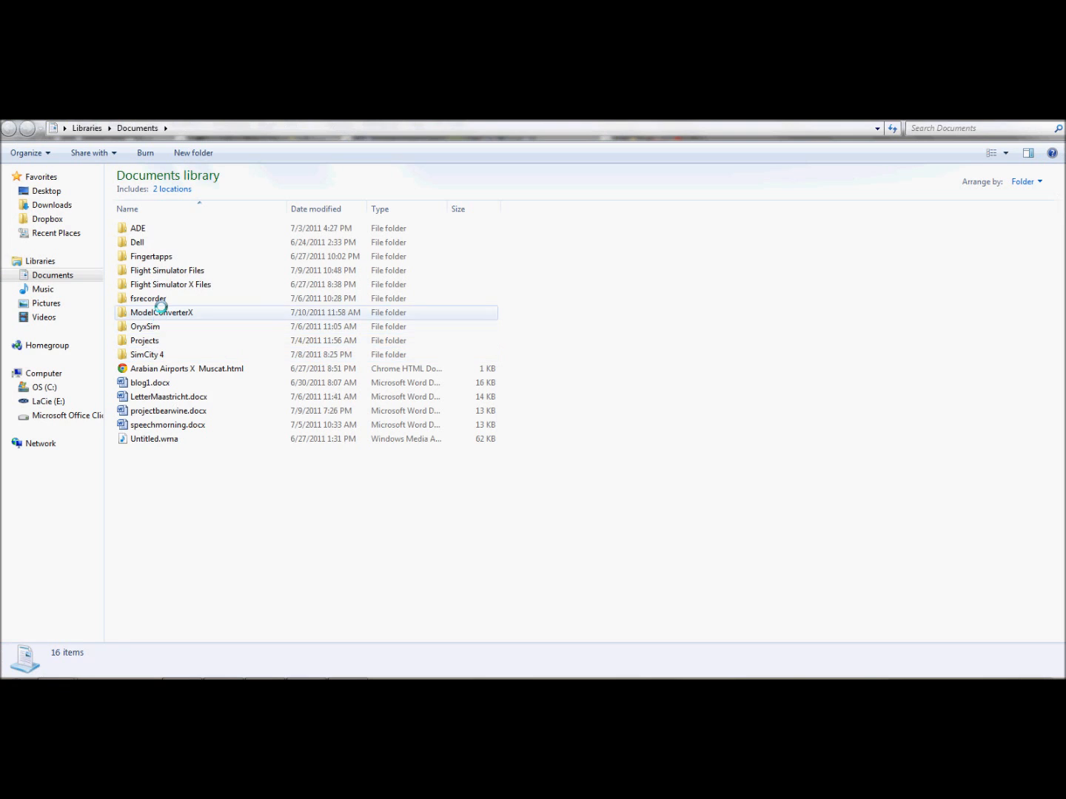
{"action": "double_click", "coordinate": [158, 311]}
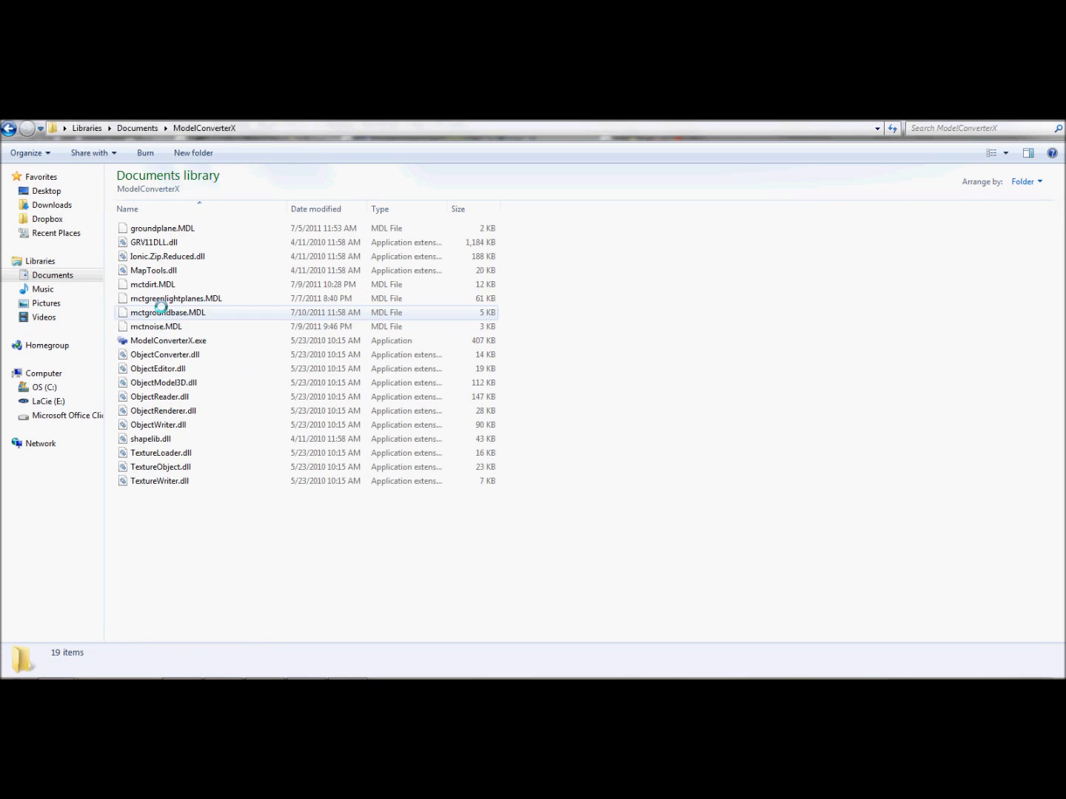
{"action": "left_click", "coordinate": [136, 340]}
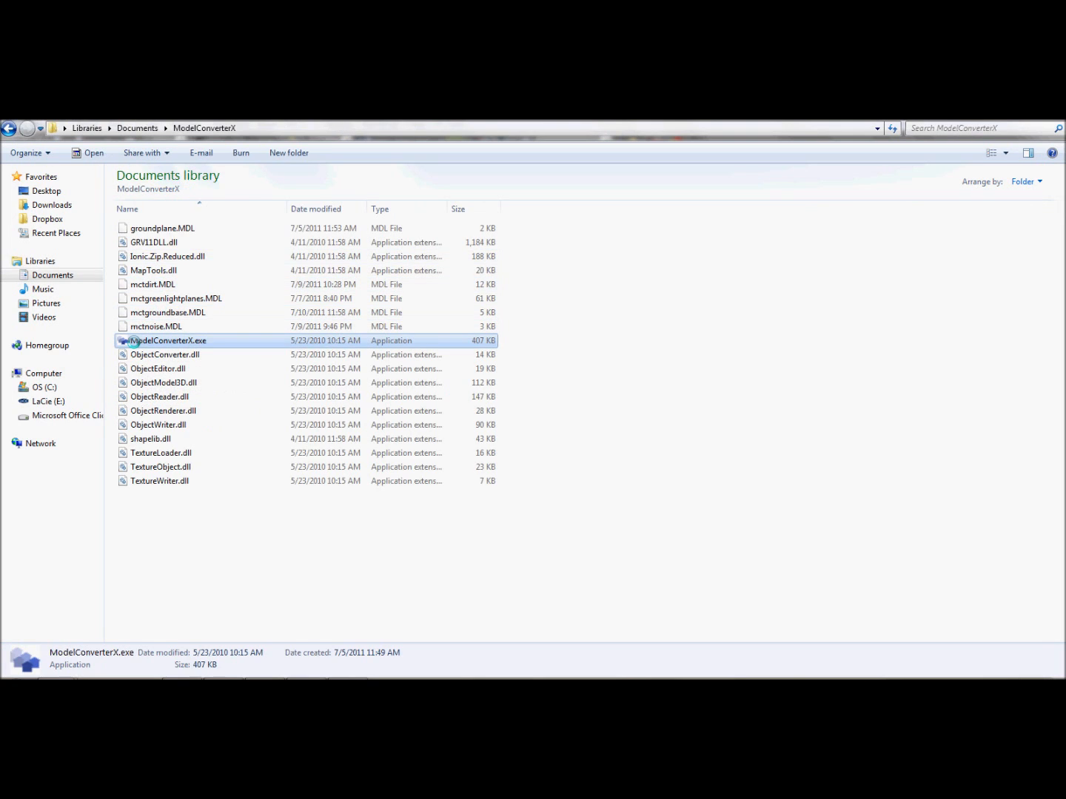
{"action": "double_click", "coordinate": [135, 340]}
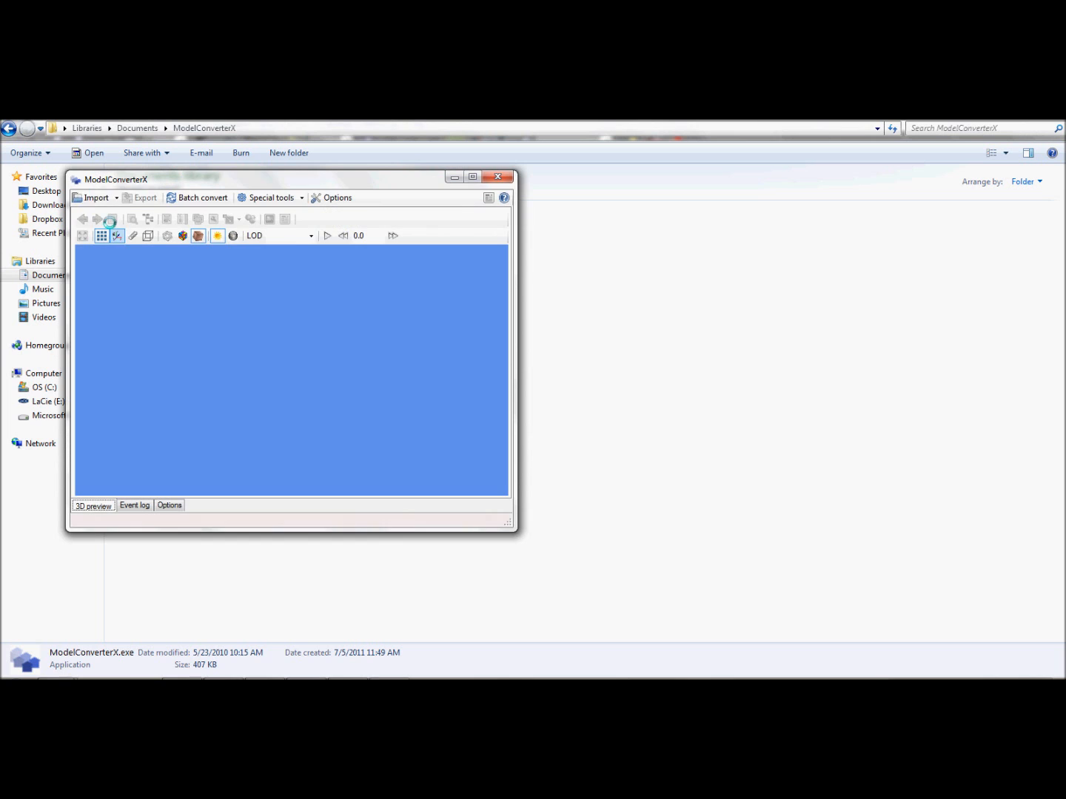
Import groundplane.MDL and view it in the 3D preview.
{"action": "left_click", "coordinate": [103, 197]}
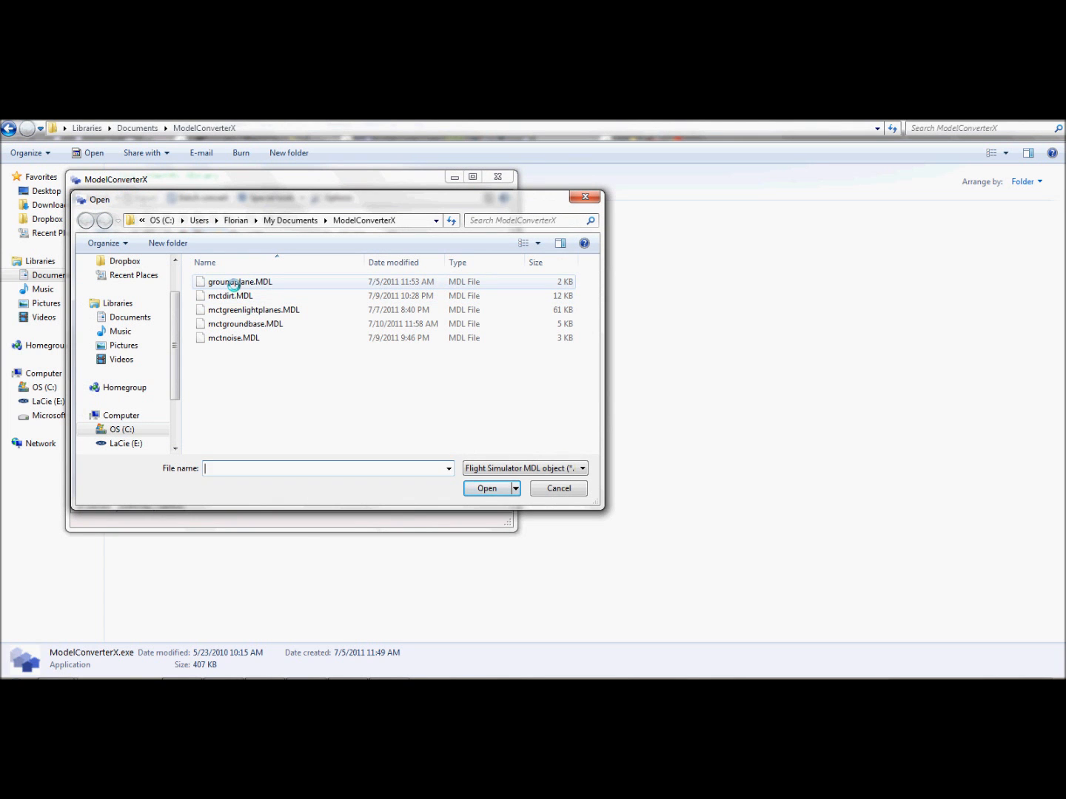
{"action": "left_click", "coordinate": [233, 282]}
{"action": "left_click", "coordinate": [501, 488]}
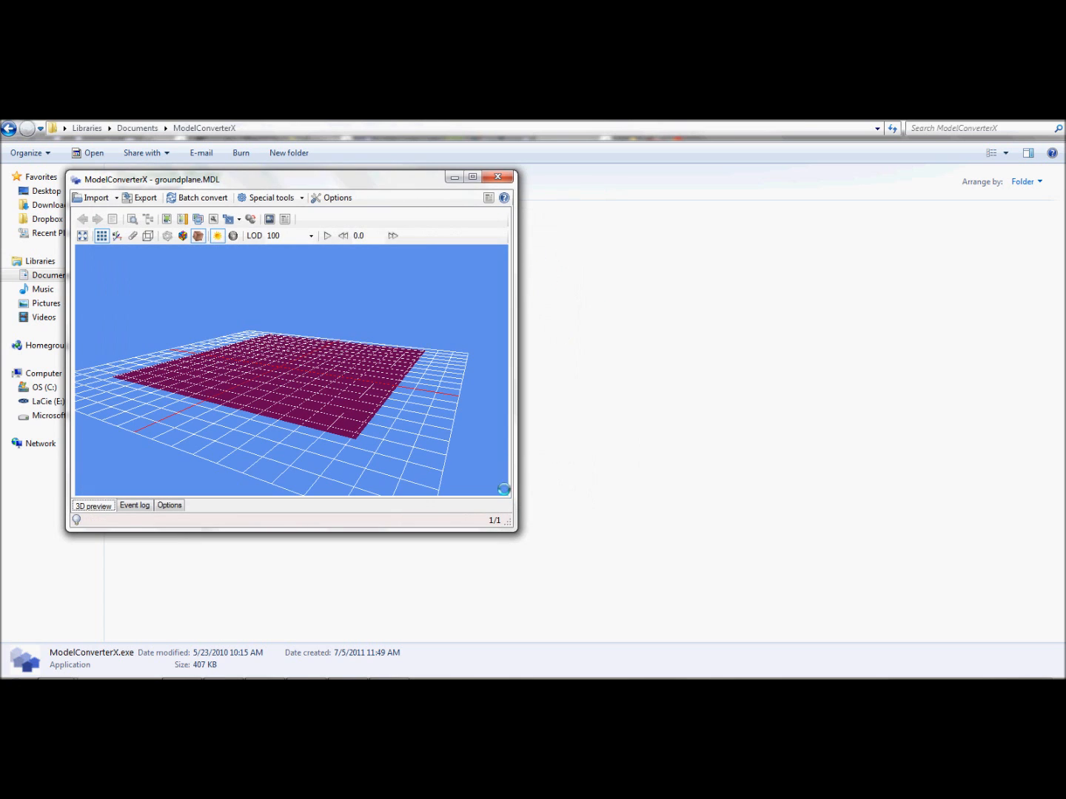
{"action": "left_click", "coordinate": [337, 397]}
{"action": "scroll", "coordinate": [336, 397], "scroll_direction": "down", "scroll_amount": 1}
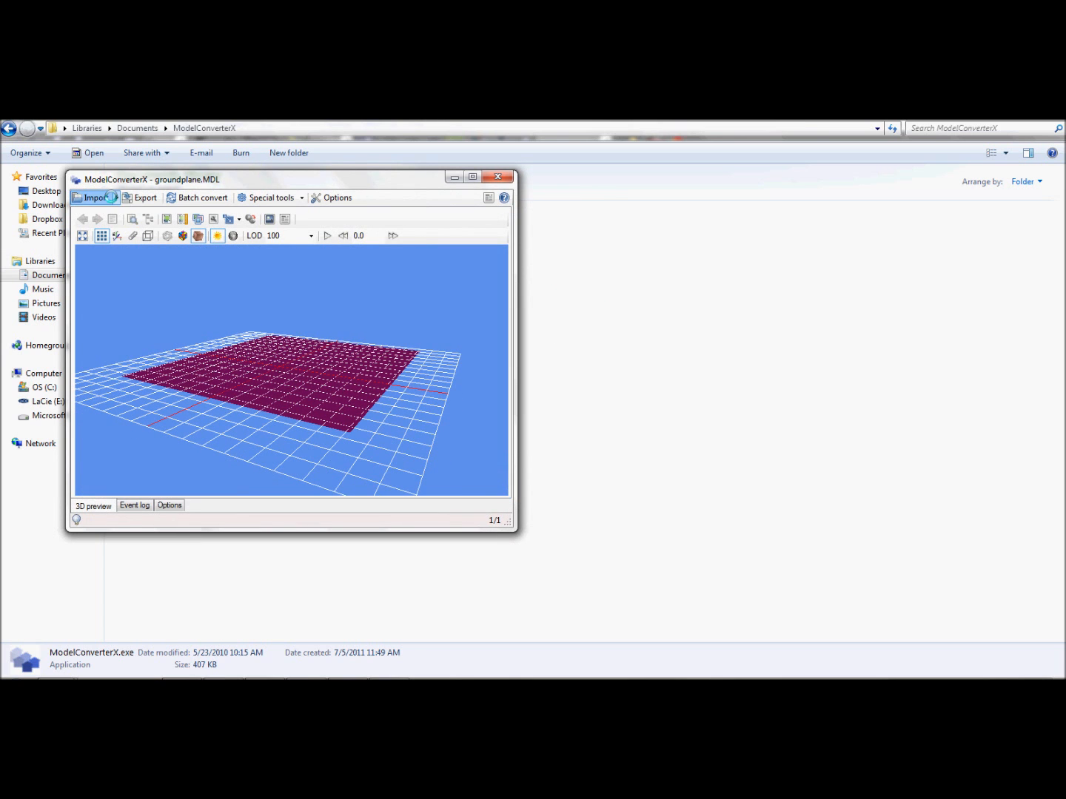
Import mctgroundbase.MDL in place of the loaded model.
{"action": "left_click", "coordinate": [110, 197]}
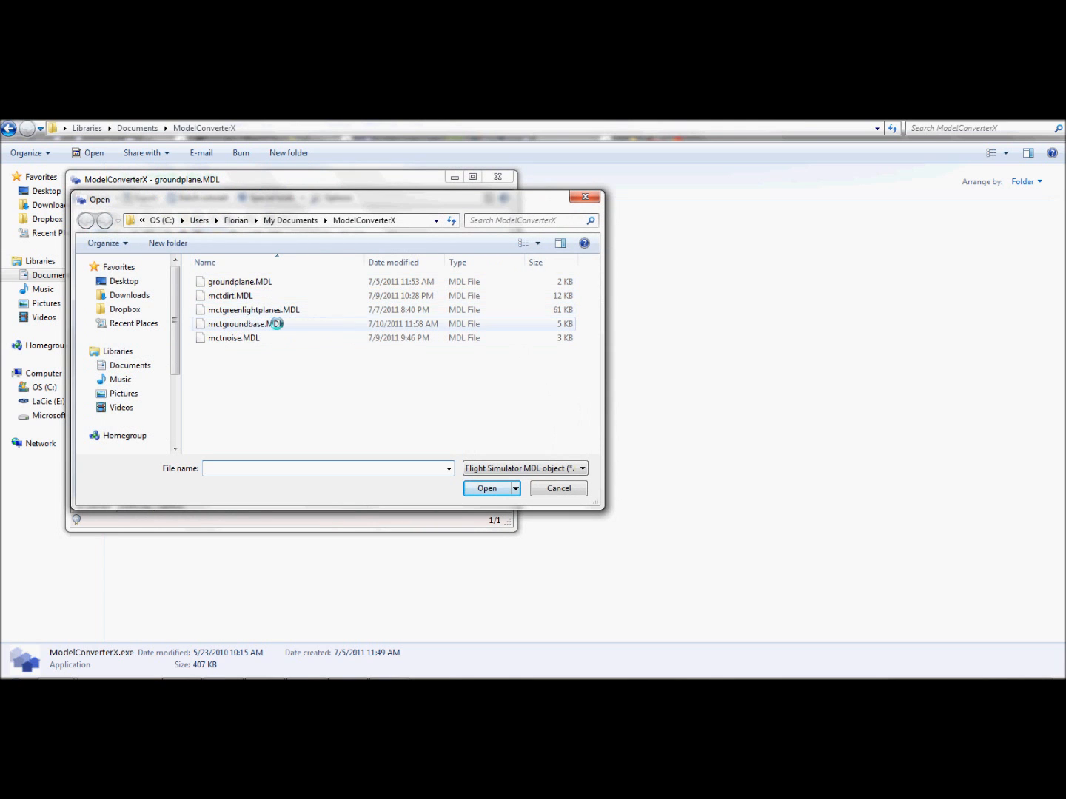
{"action": "double_click", "coordinate": [277, 323]}
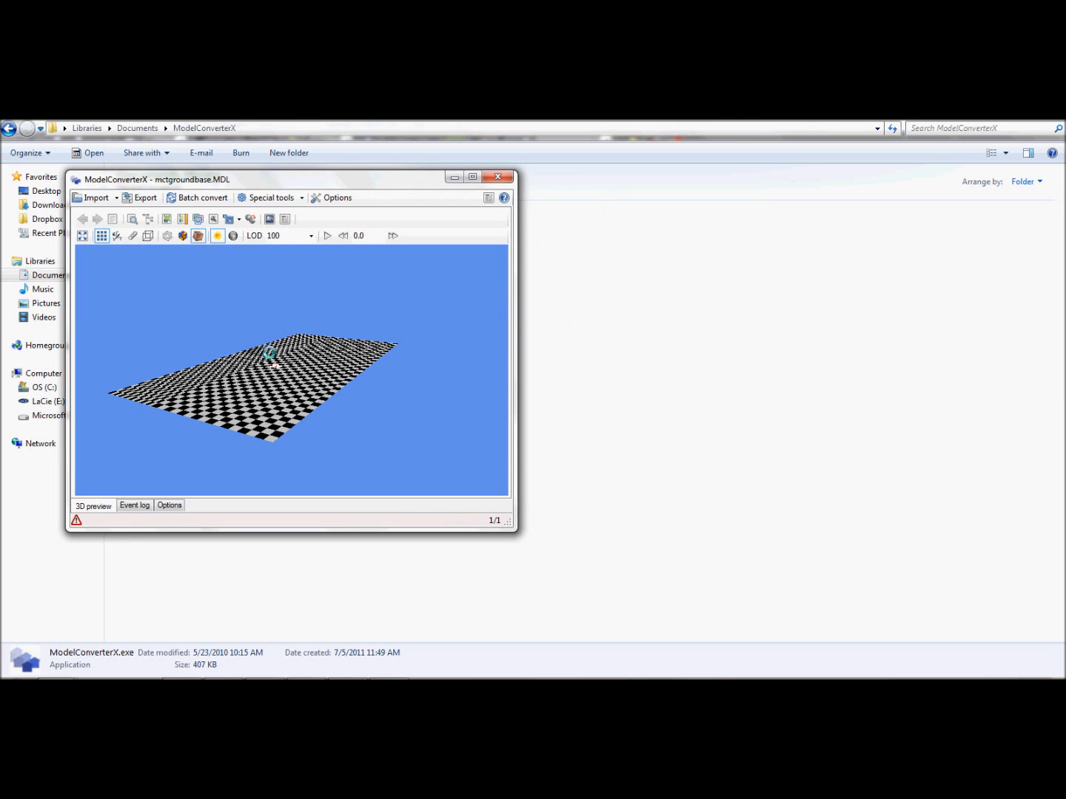
Export the model as an FSX object X file named mctgroundbackup.X into C:\gmax\gamepacks\fs2002\plugins.
{"action": "left_click", "coordinate": [140, 198]}
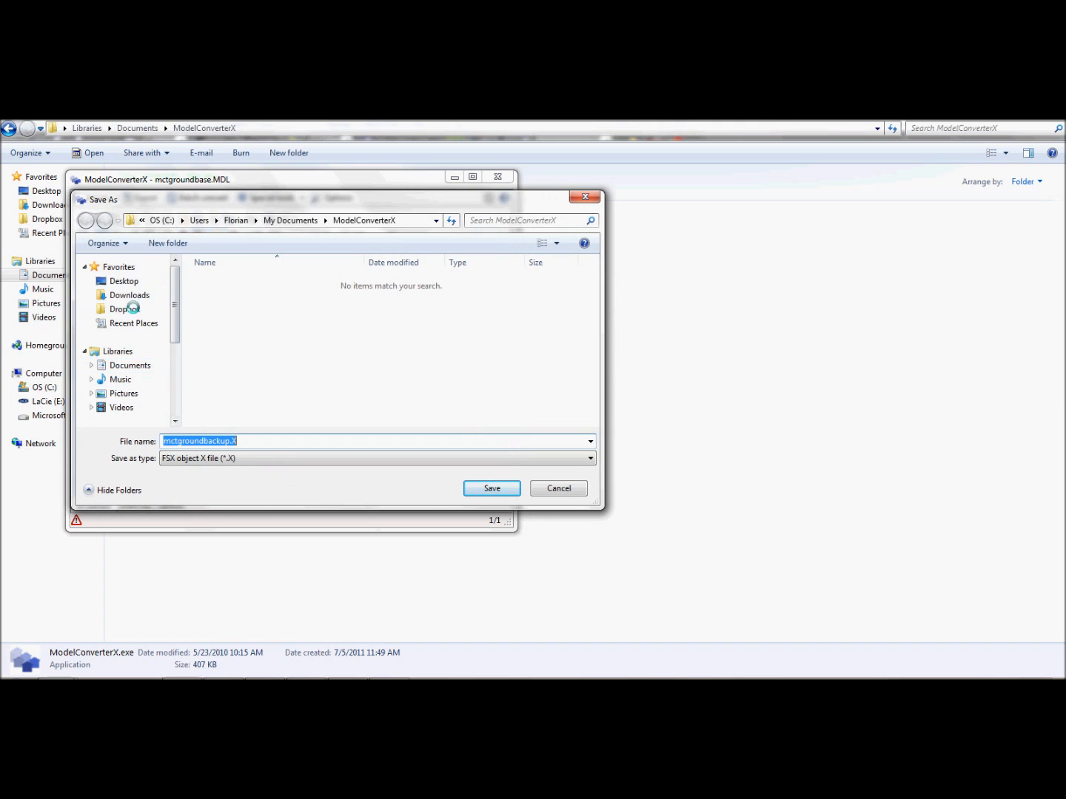
{"action": "left_click", "coordinate": [133, 283]}
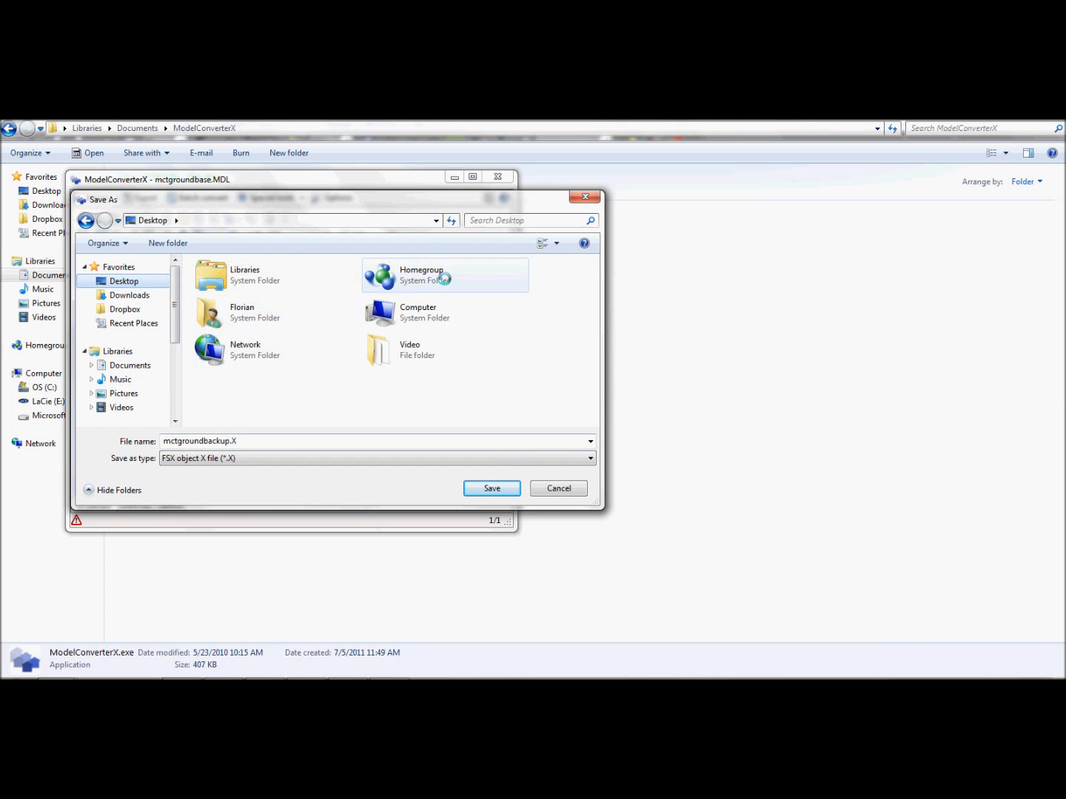
{"action": "double_click", "coordinate": [417, 311]}
{"action": "double_click", "coordinate": [223, 280]}
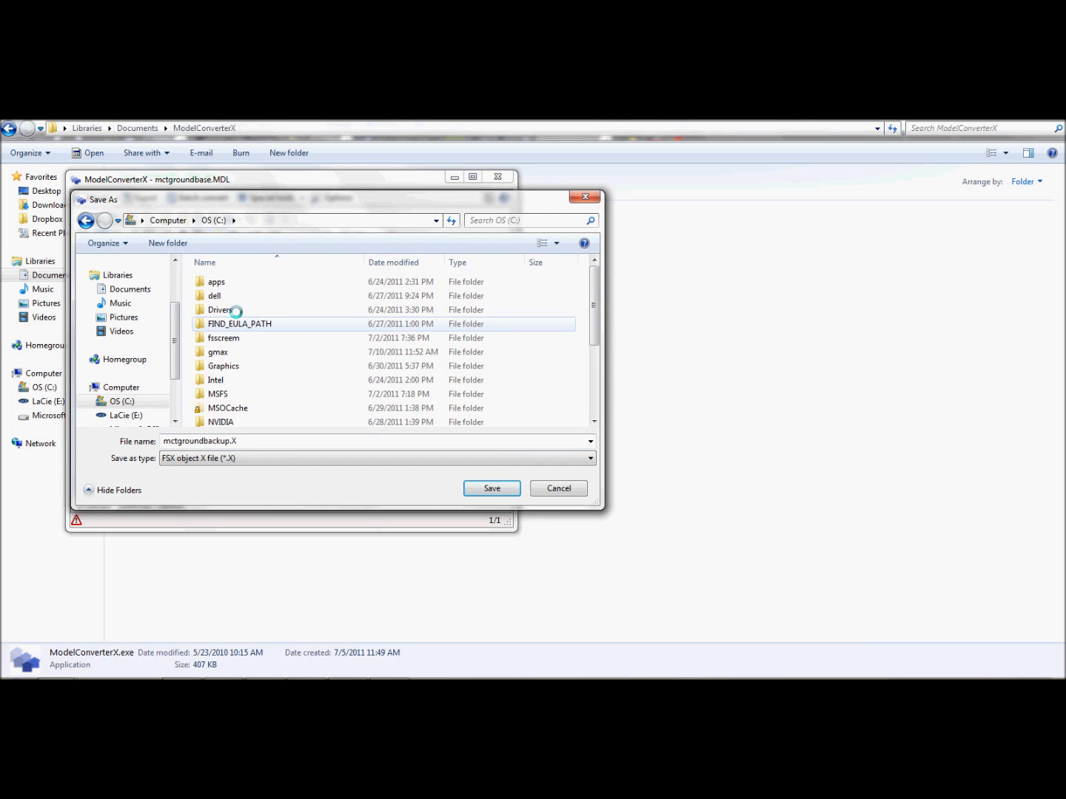
{"action": "double_click", "coordinate": [234, 352]}
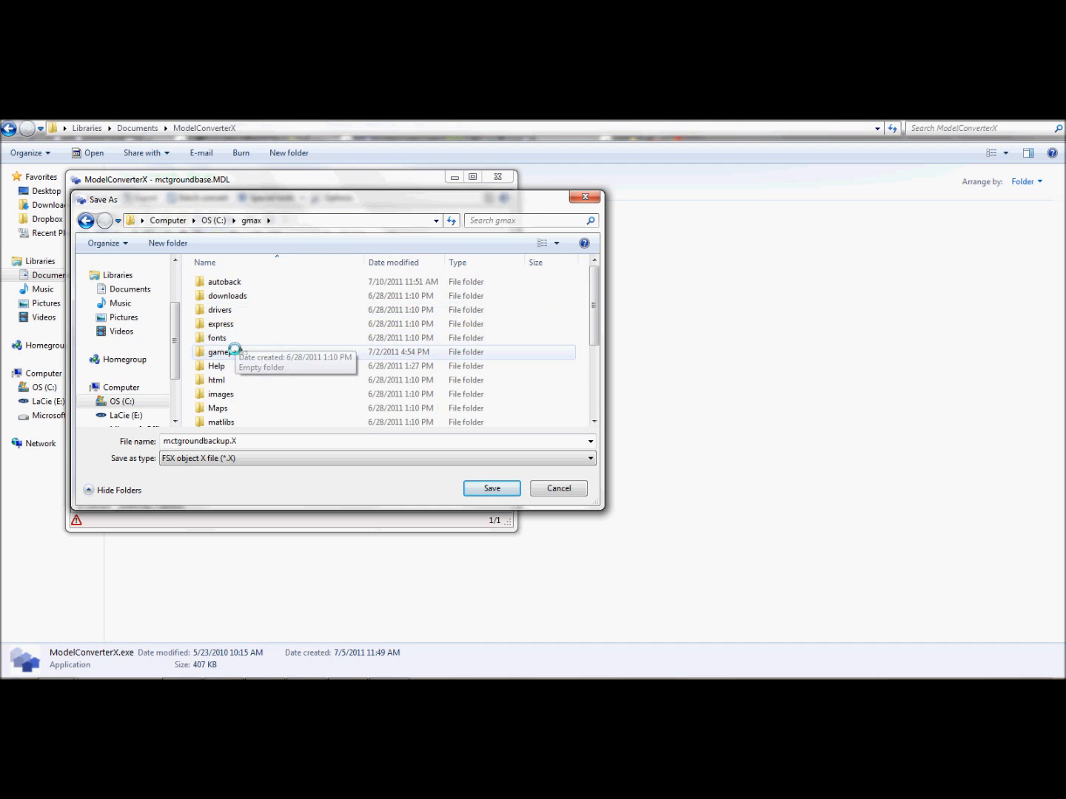
{"action": "double_click", "coordinate": [233, 350]}
{"action": "double_click", "coordinate": [218, 281]}
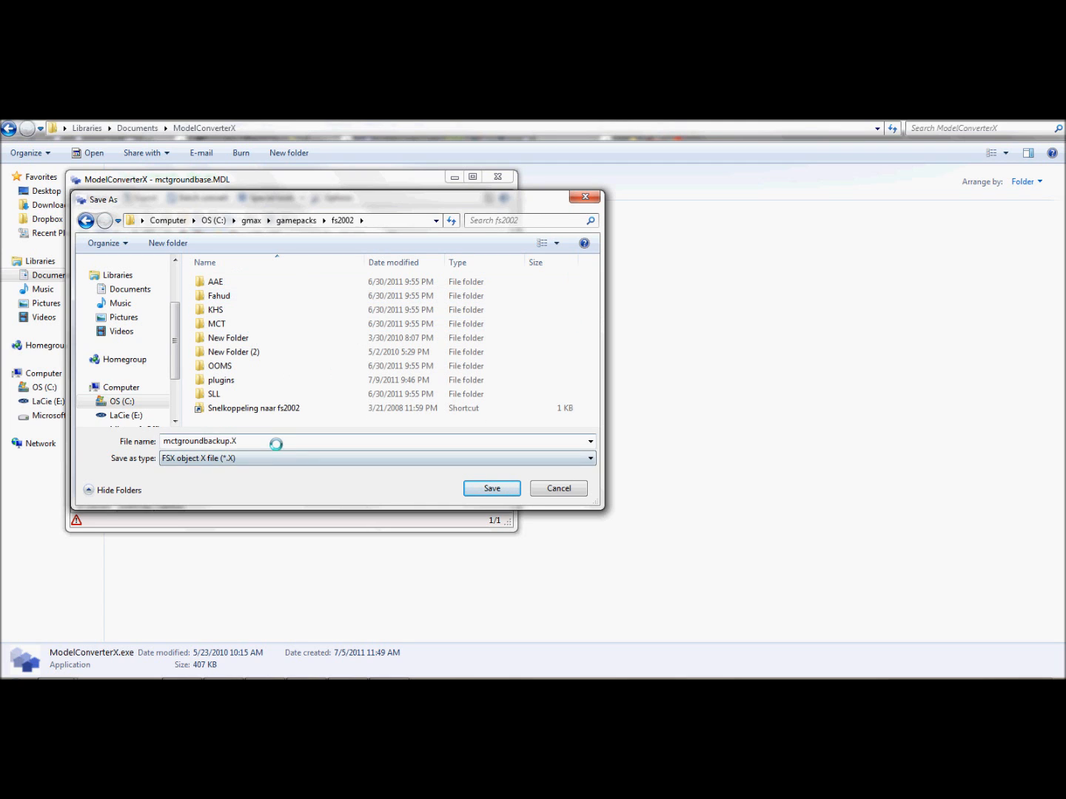
{"action": "double_click", "coordinate": [304, 379]}
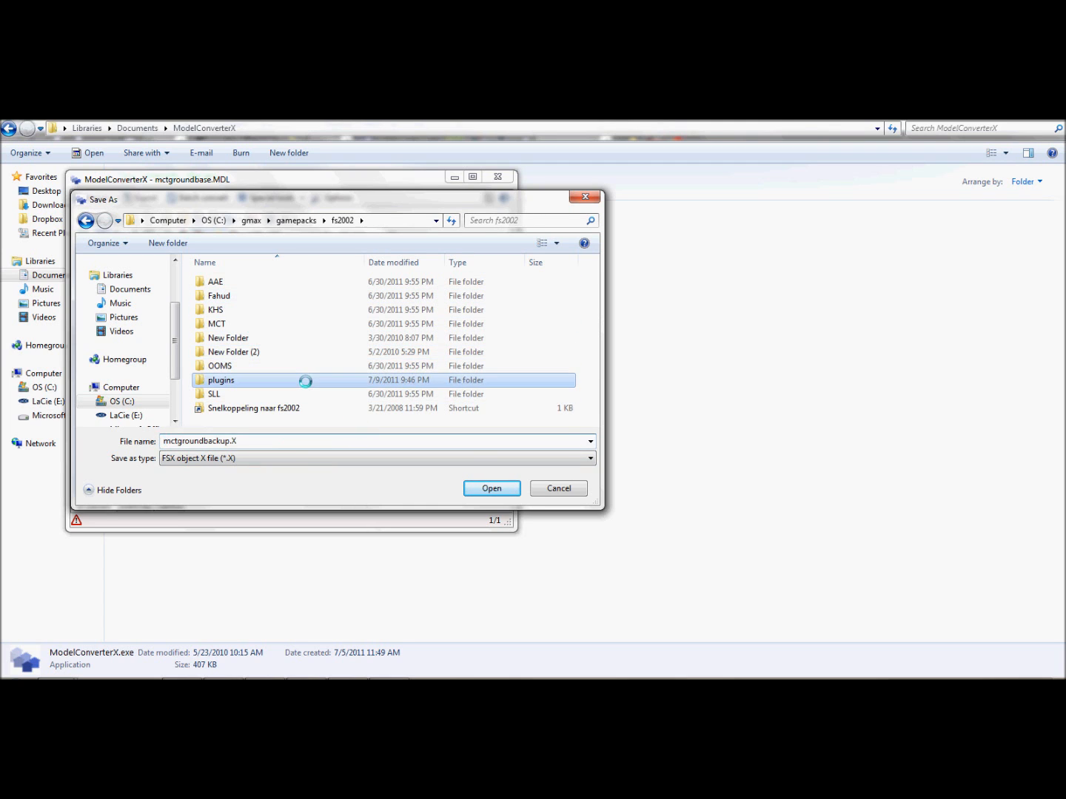
{"action": "left_click", "coordinate": [498, 489]}
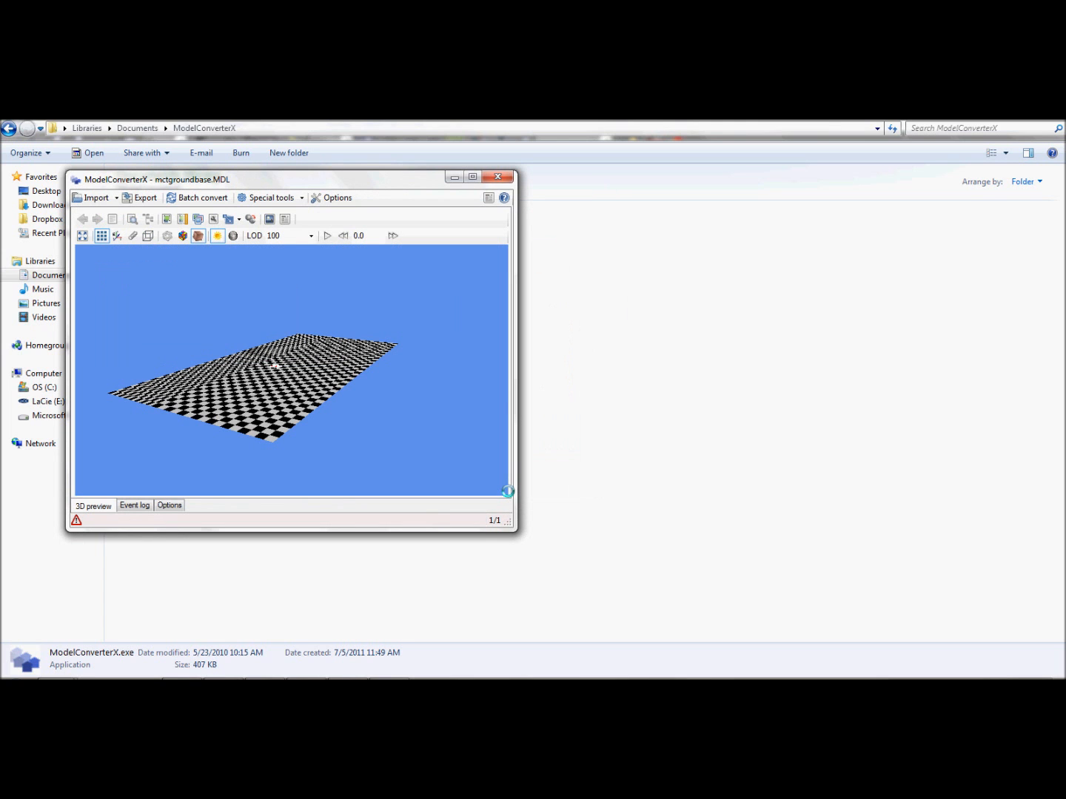
Switch to a file window on C:\gmax\gamepacks\fs2002\plugins and launch makemdl.exe.
{"action": "key", "text": "super"}
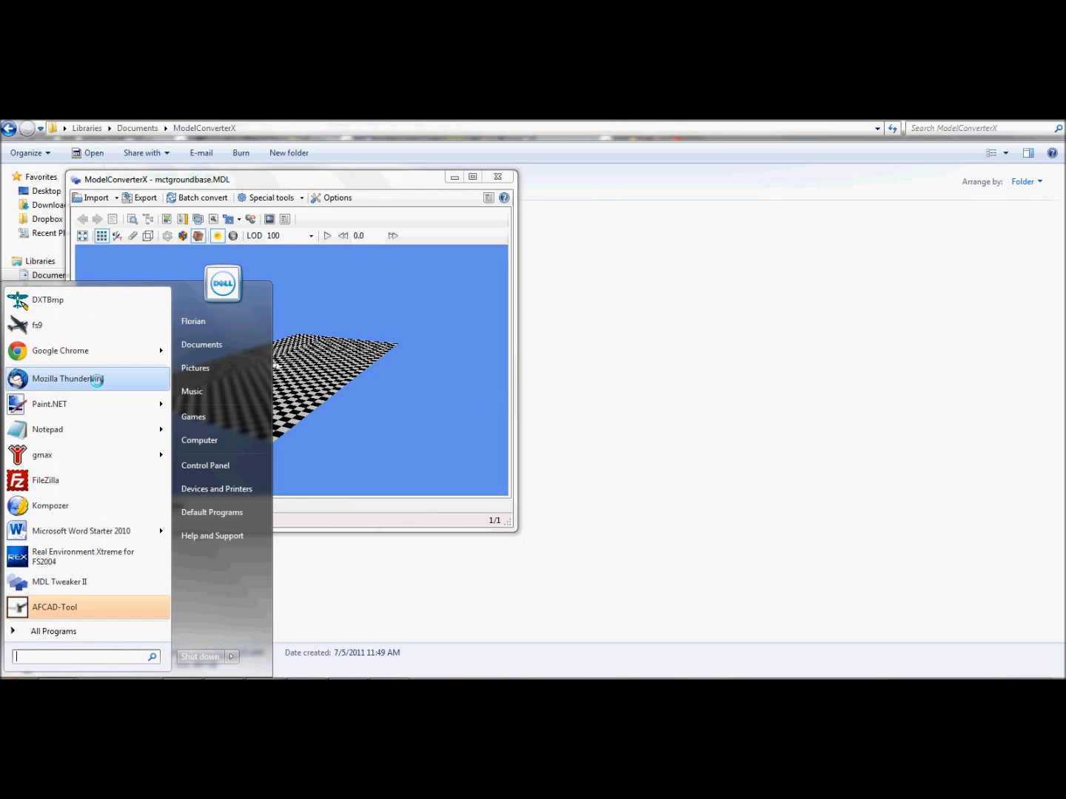
{"action": "left_click", "coordinate": [208, 437]}
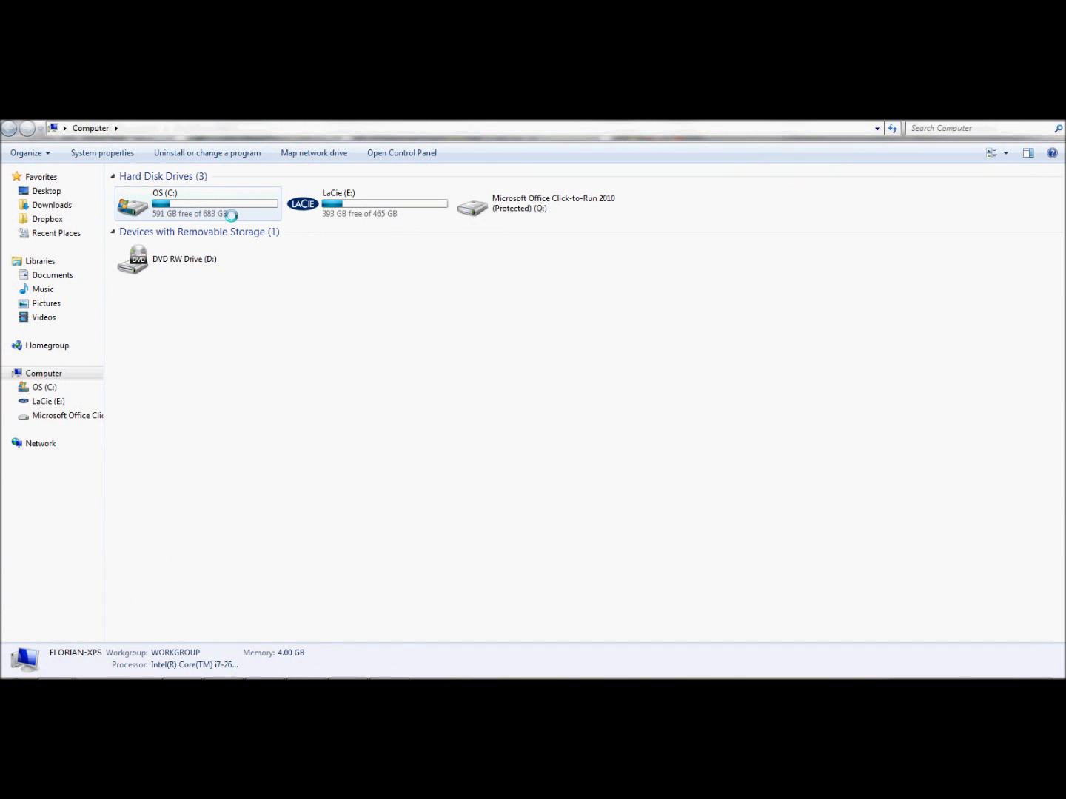
{"action": "double_click", "coordinate": [231, 216]}
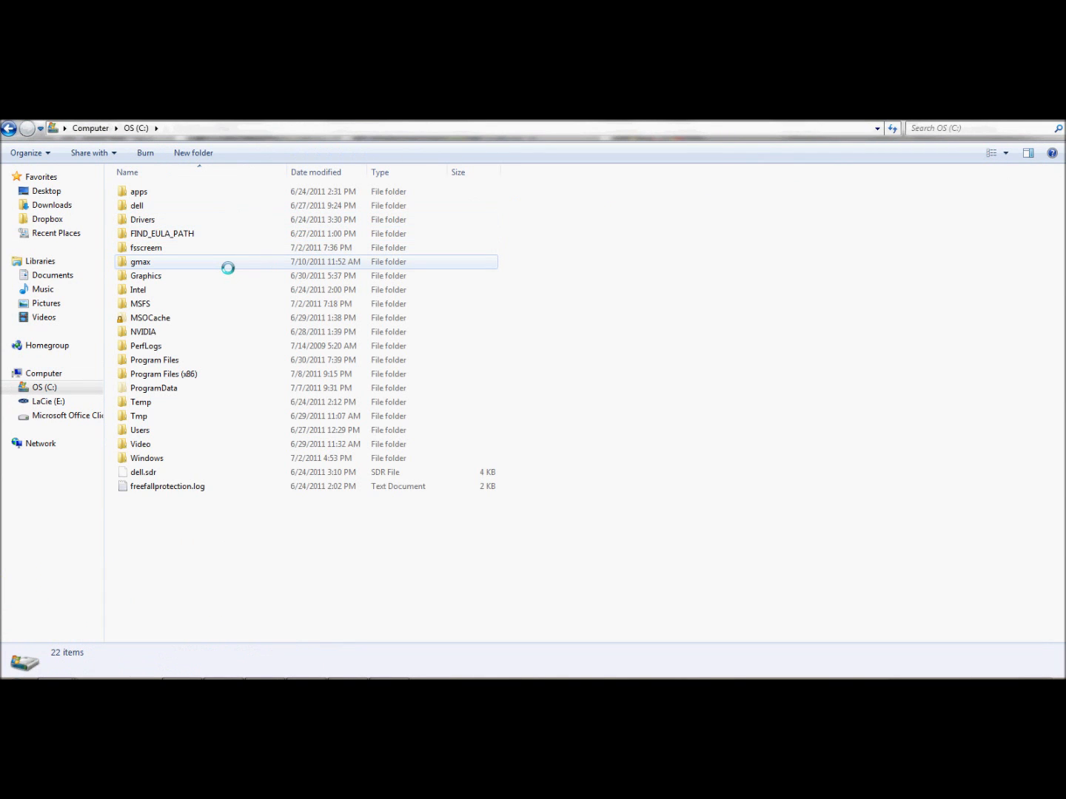
{"action": "left_click", "coordinate": [228, 267]}
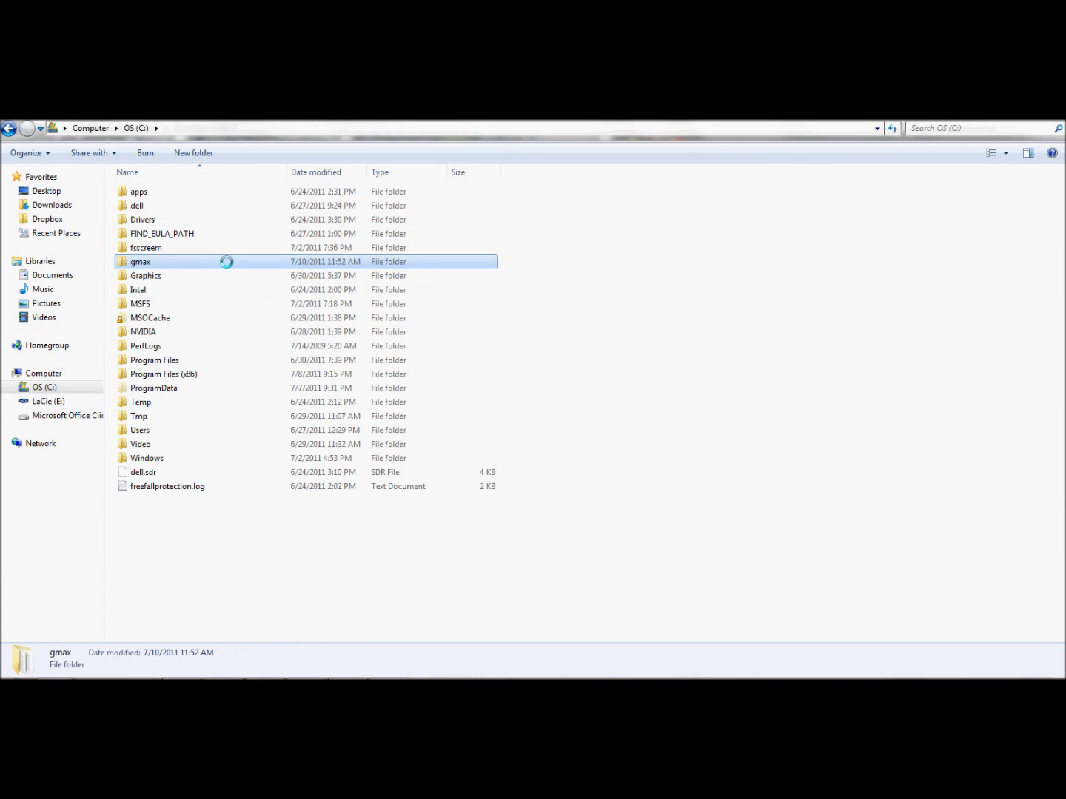
{"action": "double_click", "coordinate": [207, 261]}
{"action": "double_click", "coordinate": [176, 263]}
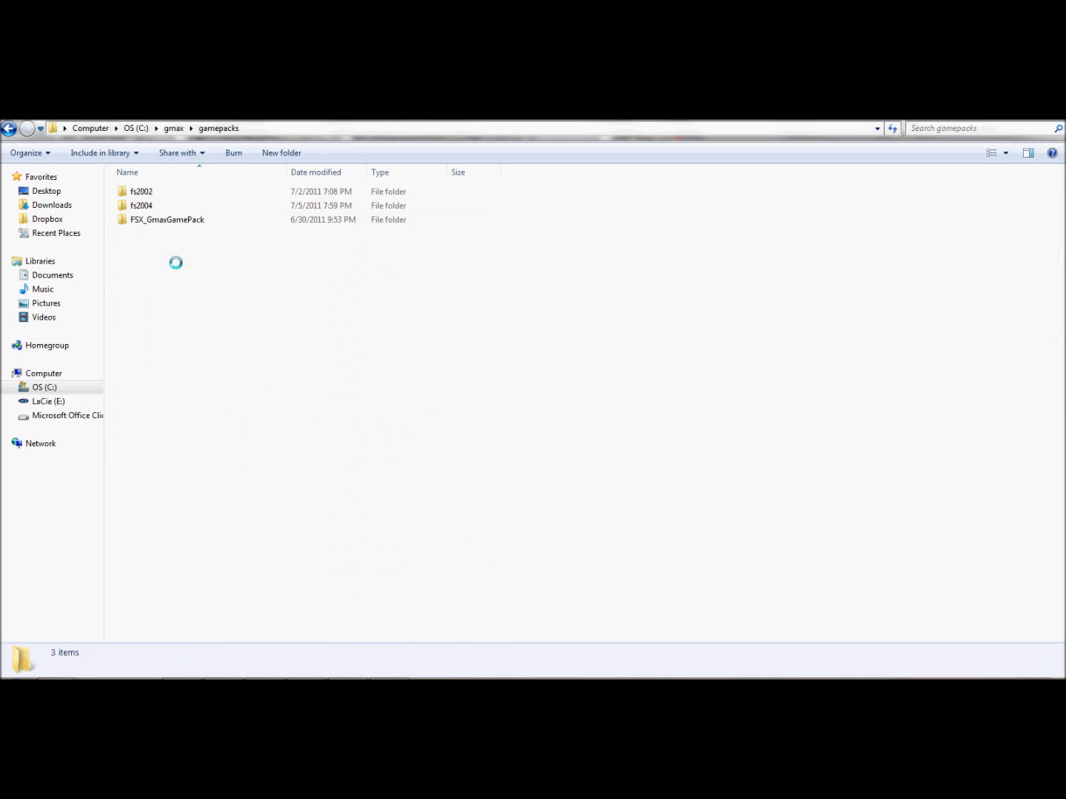
{"action": "double_click", "coordinate": [191, 184]}
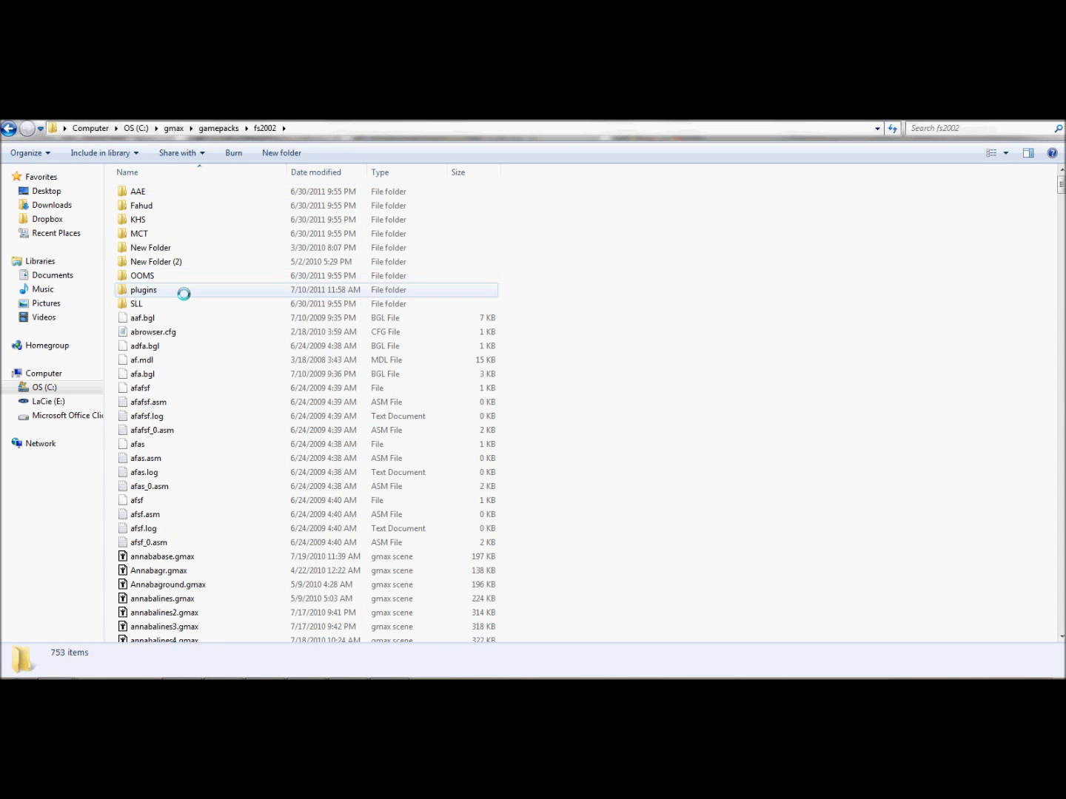
{"action": "double_click", "coordinate": [174, 289]}
{"action": "scroll", "coordinate": [182, 348], "scroll_direction": "down", "scroll_amount": 7}
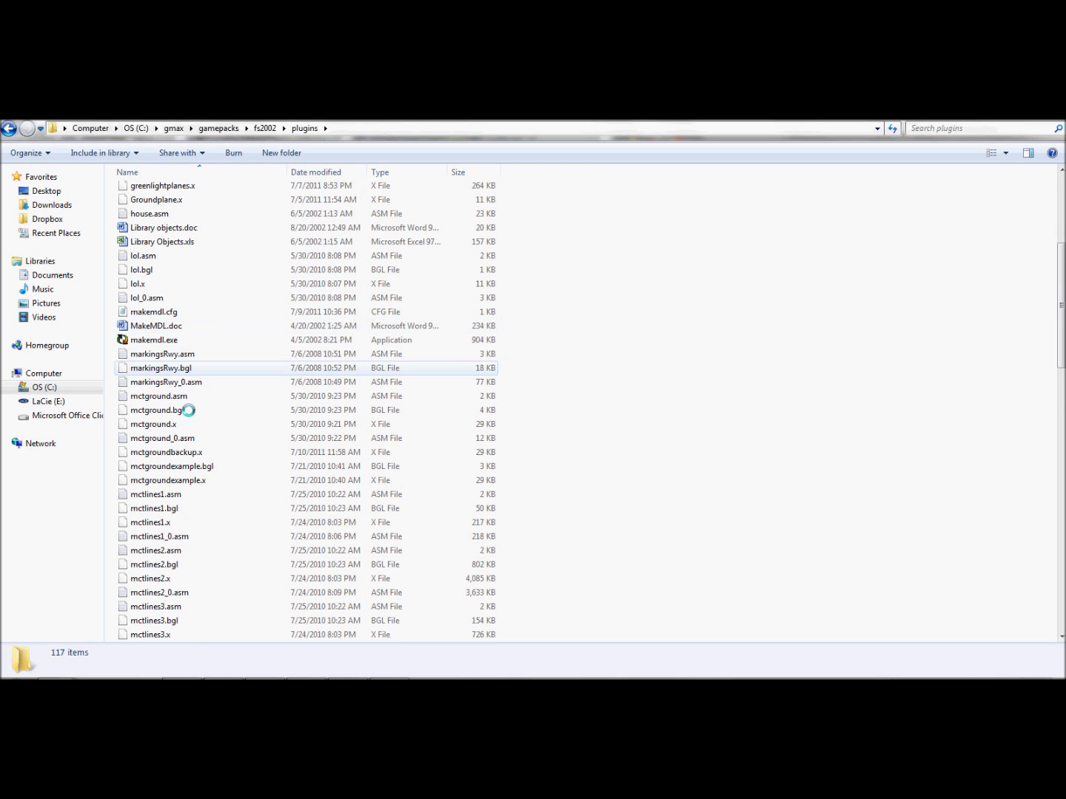
{"action": "double_click", "coordinate": [156, 340]}
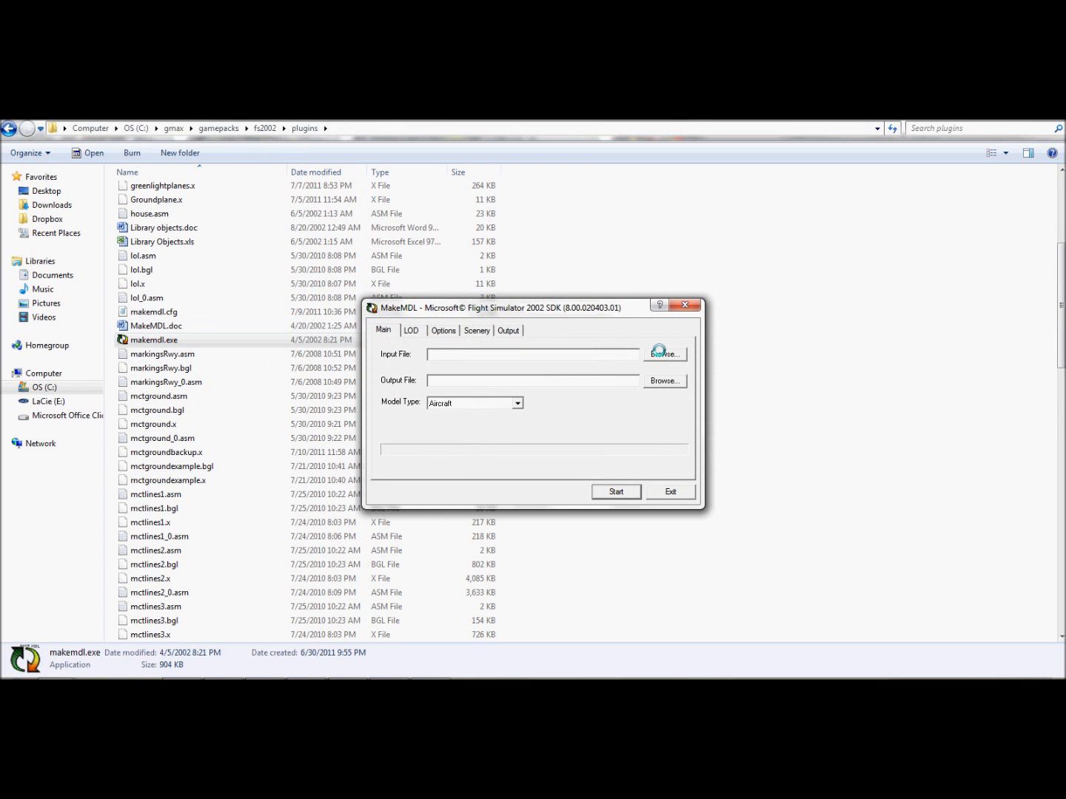
Choose mctgroundbackup.x from the plugins folder as the input file and set the model type to Scenery.
{"action": "left_click", "coordinate": [660, 354]}
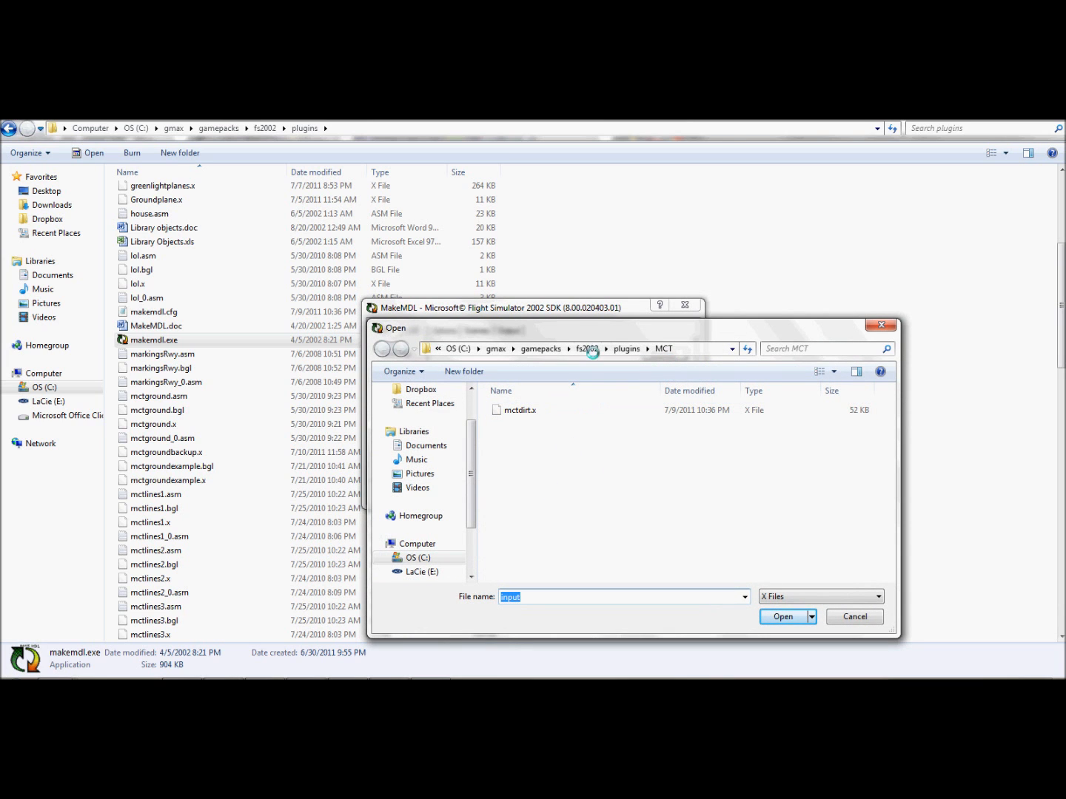
{"action": "left_click", "coordinate": [626, 349]}
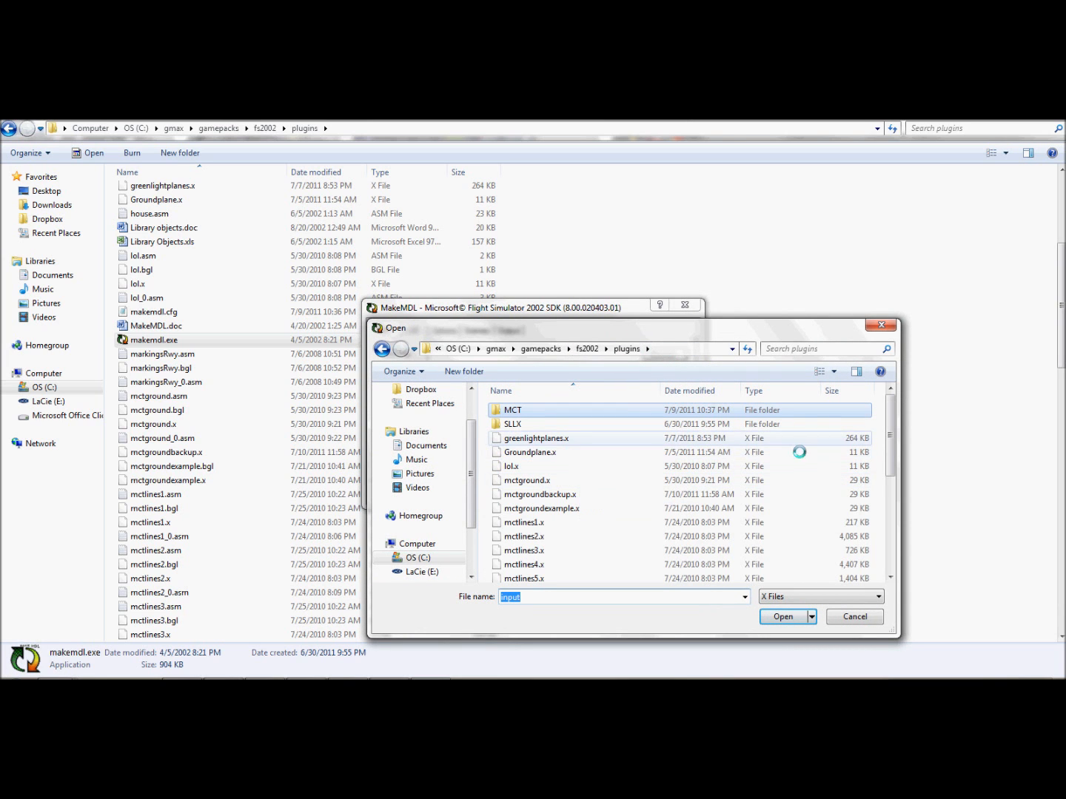
{"action": "double_click", "coordinate": [582, 491]}
{"action": "left_click", "coordinate": [477, 404]}
{"action": "left_click", "coordinate": [468, 423]}
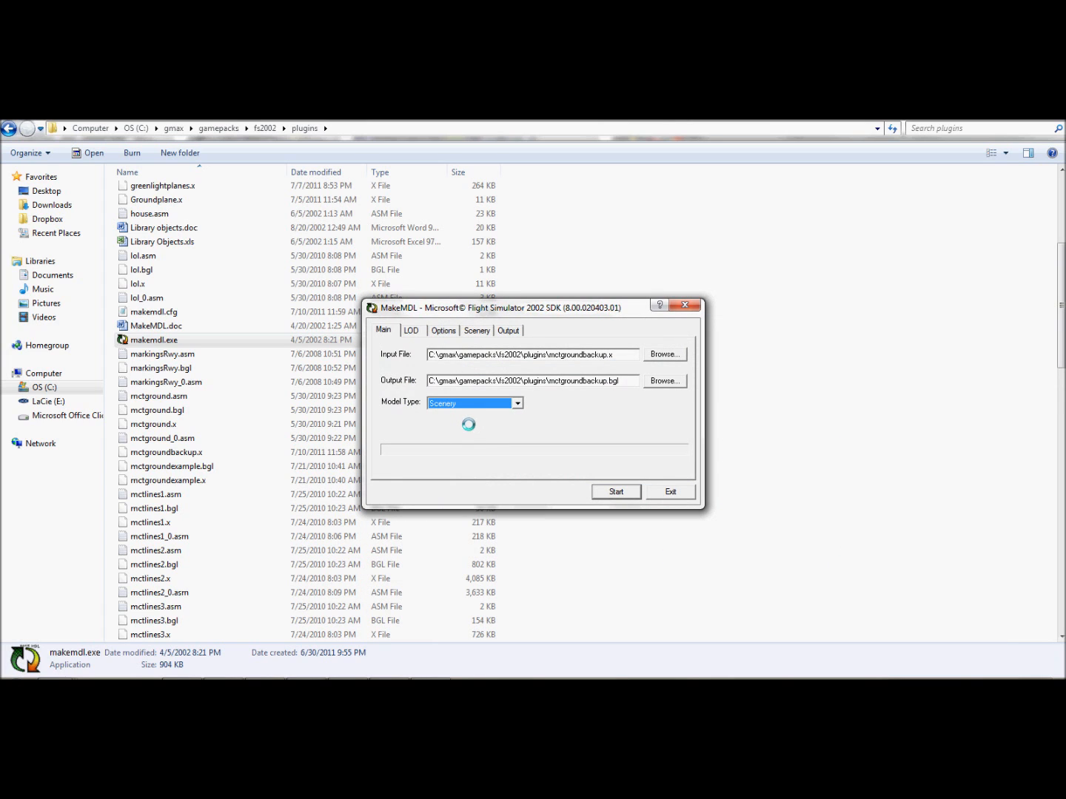
Set the heading for the scenery placement to 85 degrees.
{"action": "left_click", "coordinate": [475, 330]}
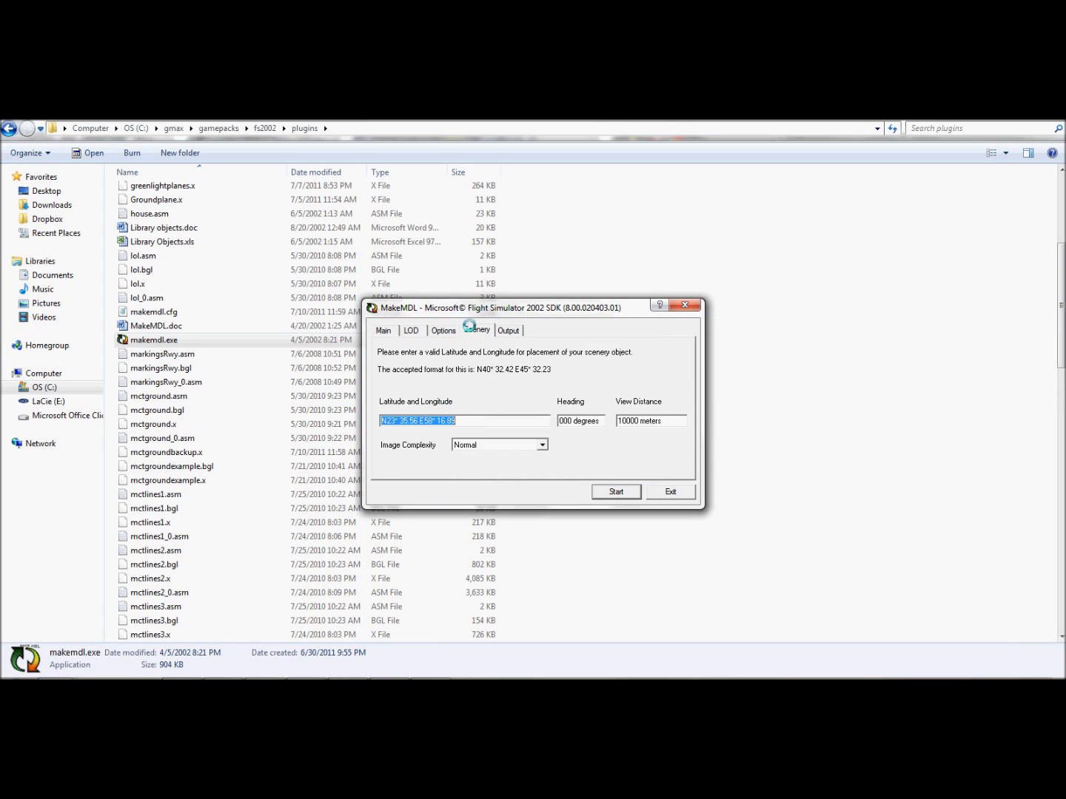
{"action": "left_click", "coordinate": [565, 422]}
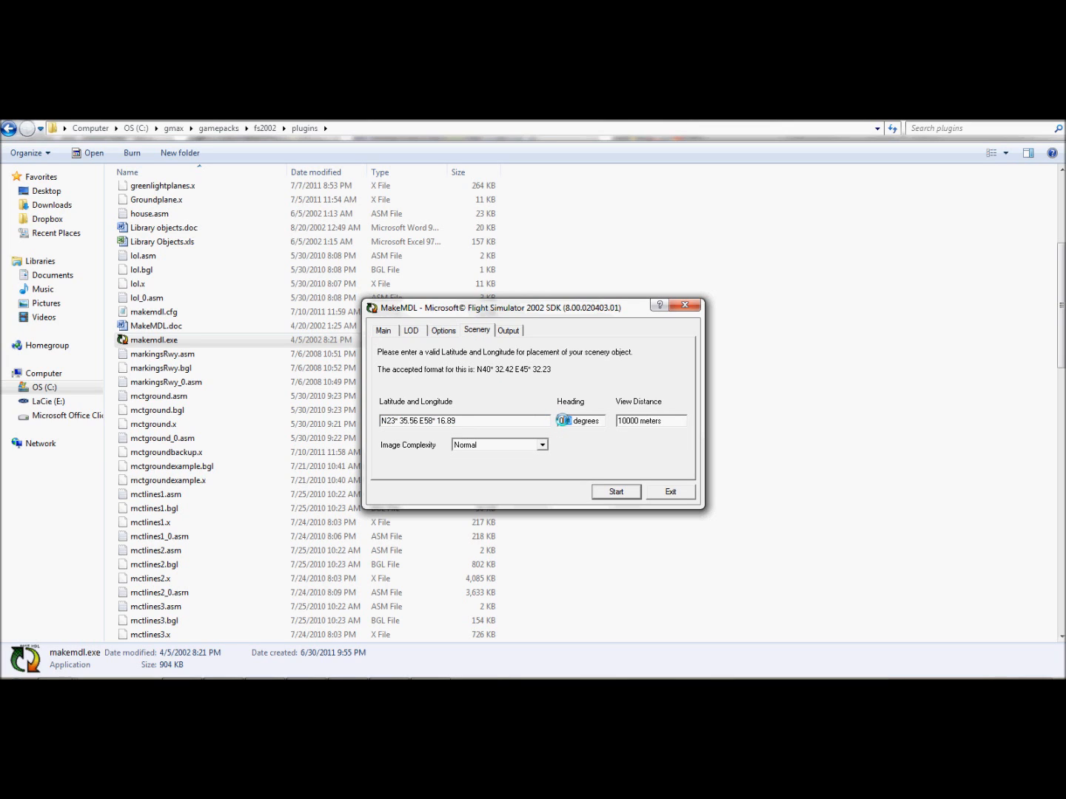
{"action": "type", "text": "85"}
{"action": "left_click", "coordinate": [632, 427]}
Review the conversion options and scenery placement settings, then convert mctgroundbackup.x to mctgroundbackup.bgl and exit MakeMDL.
{"action": "left_click", "coordinate": [442, 333]}
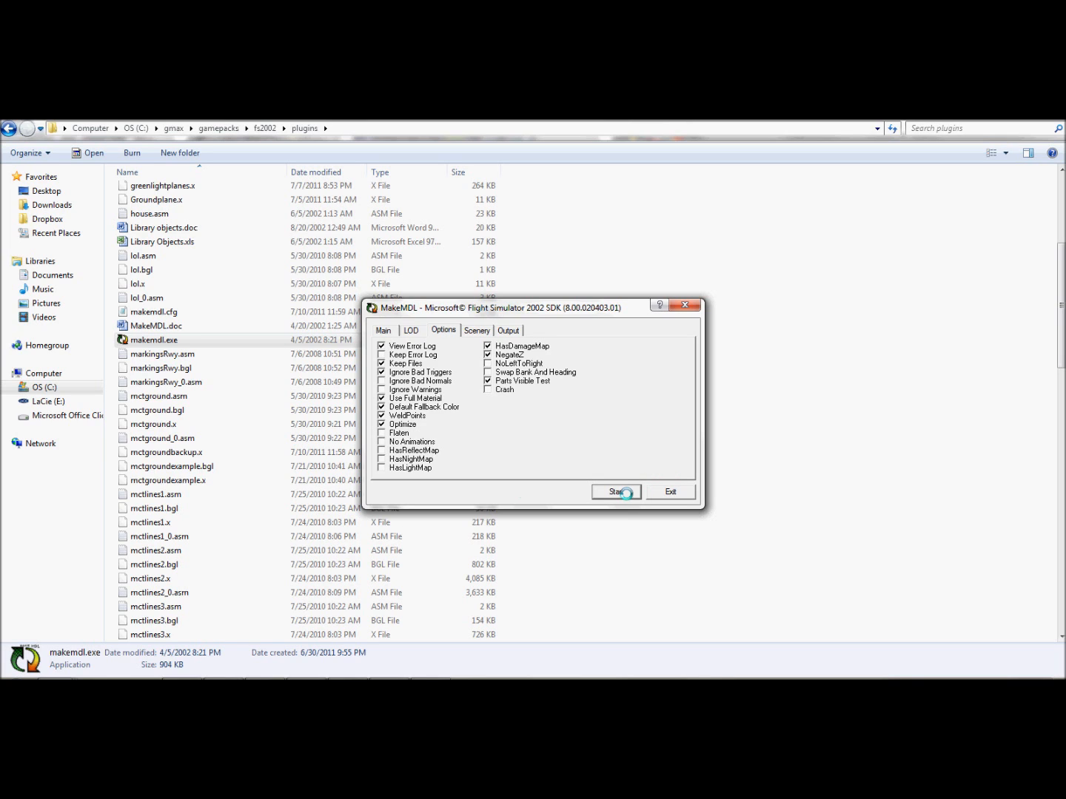
{"action": "left_click", "coordinate": [480, 328]}
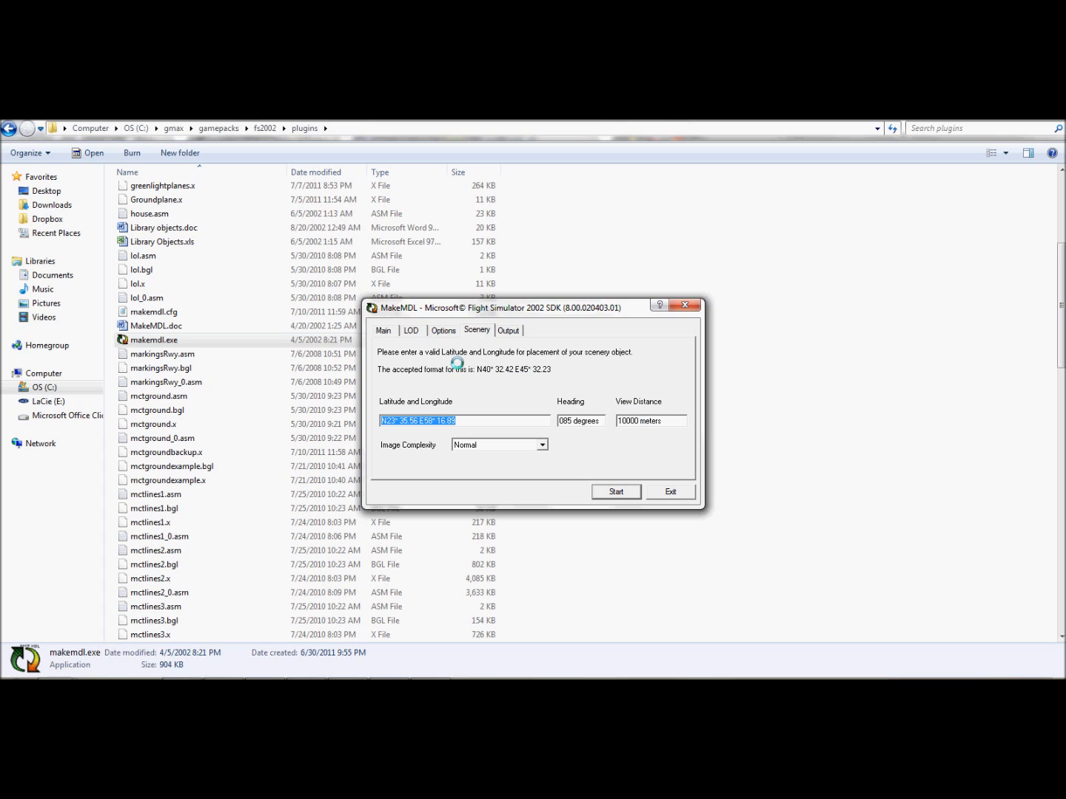
{"action": "left_click", "coordinate": [443, 331]}
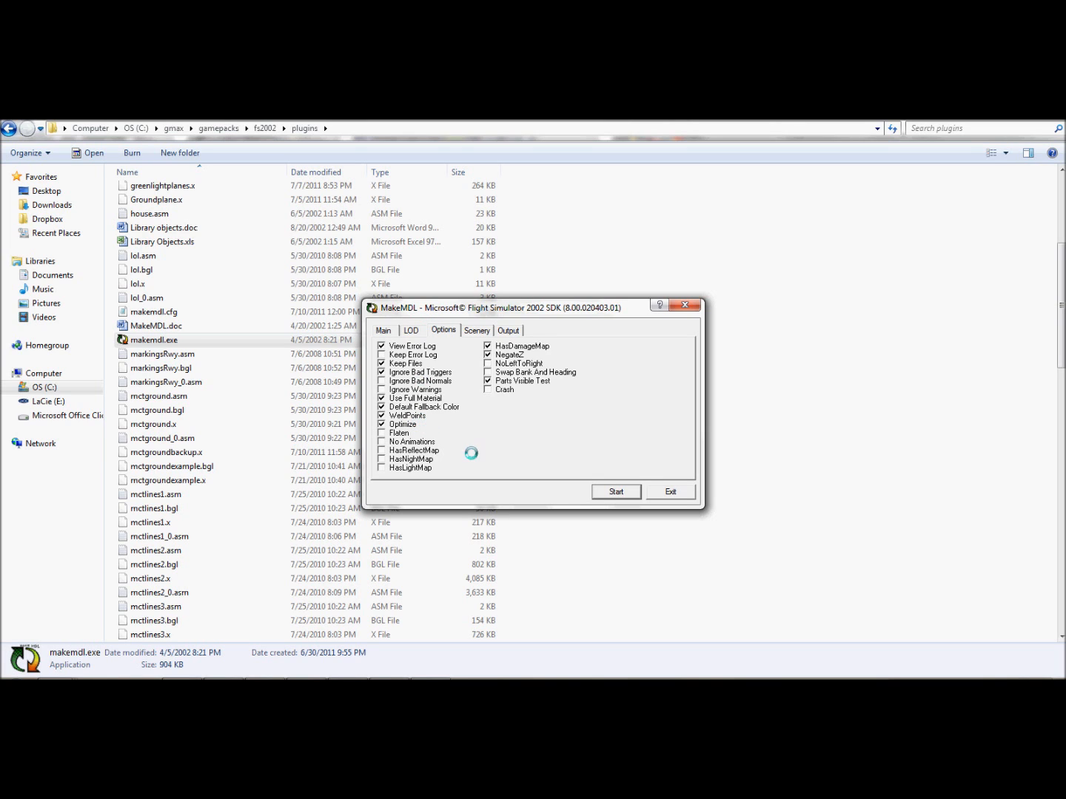
{"action": "left_click", "coordinate": [607, 491]}
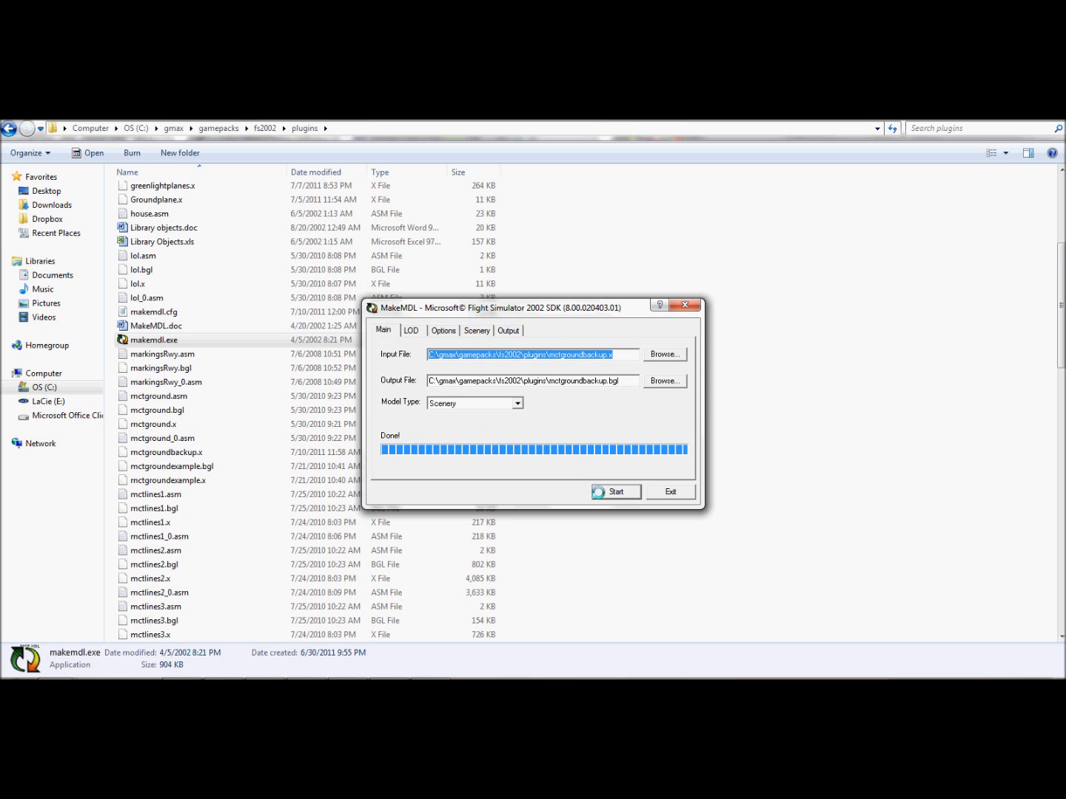
{"action": "left_click", "coordinate": [669, 491]}
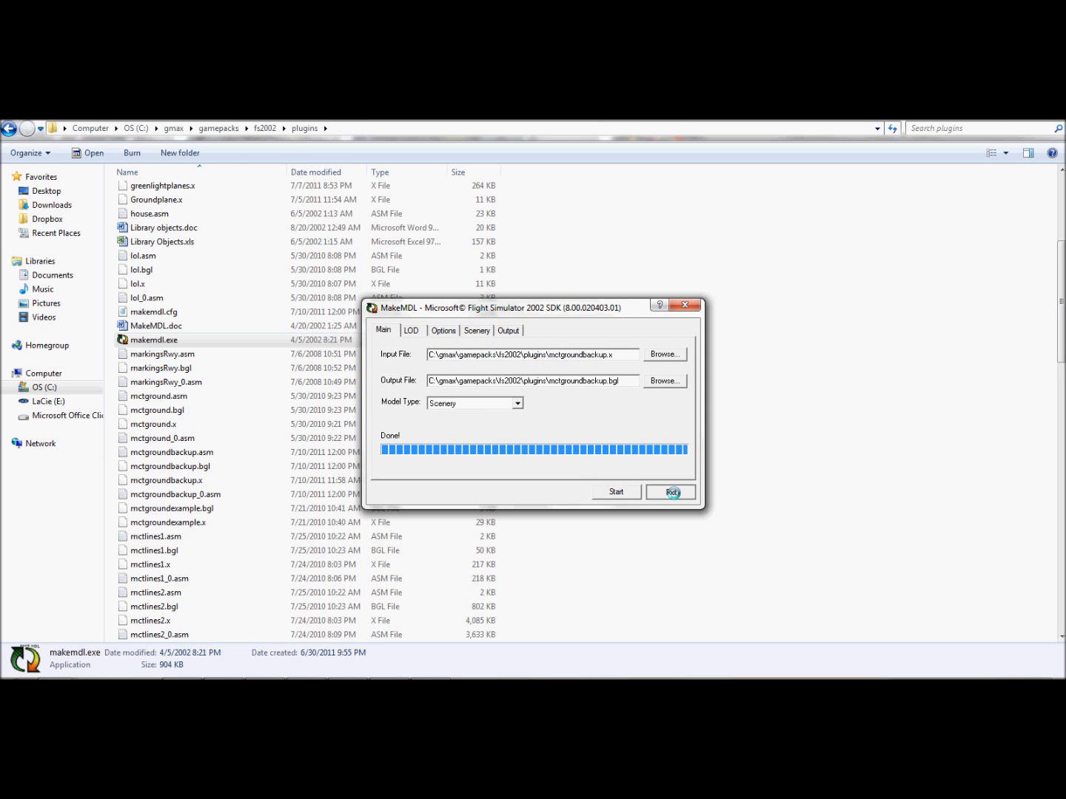
Sort the plugins folder by date modified, open mctgroundbackup.asm and select its OBJECT_0_START lines through SHADOW_CALL.
{"action": "double_click", "coordinate": [143, 193]}
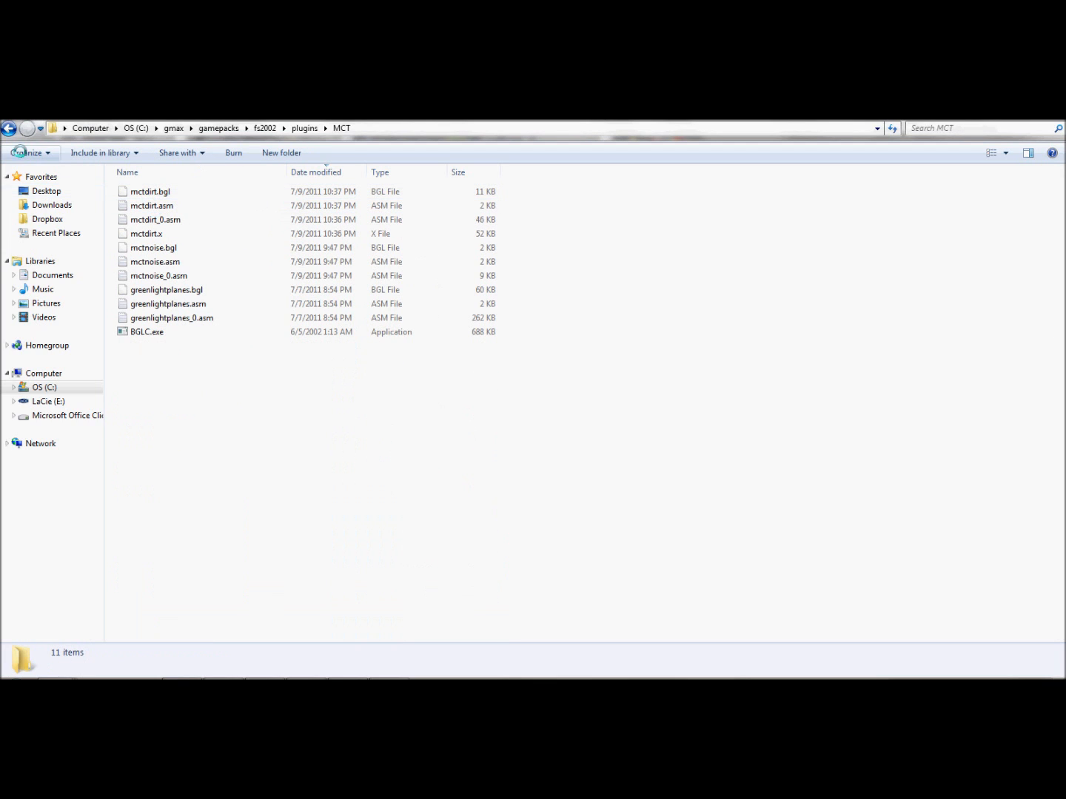
{"action": "left_click", "coordinate": [9, 128]}
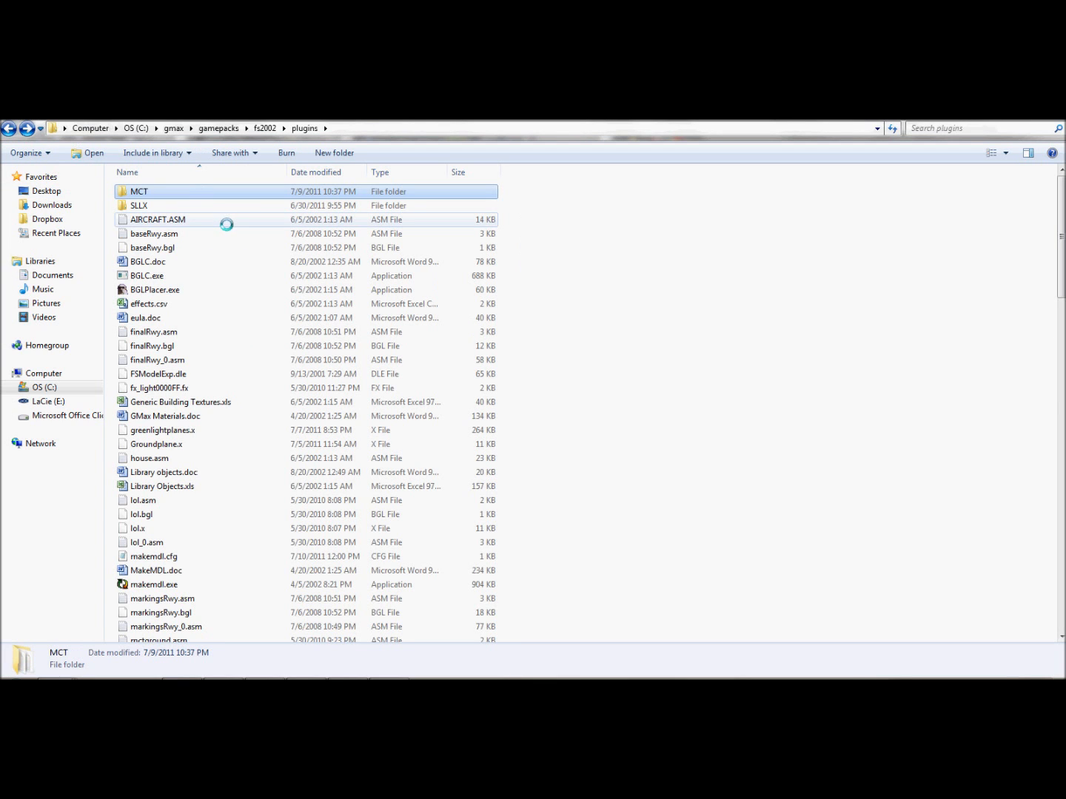
{"action": "left_click", "coordinate": [311, 172]}
{"action": "scroll", "coordinate": [311, 211], "scroll_direction": "down", "scroll_amount": 8}
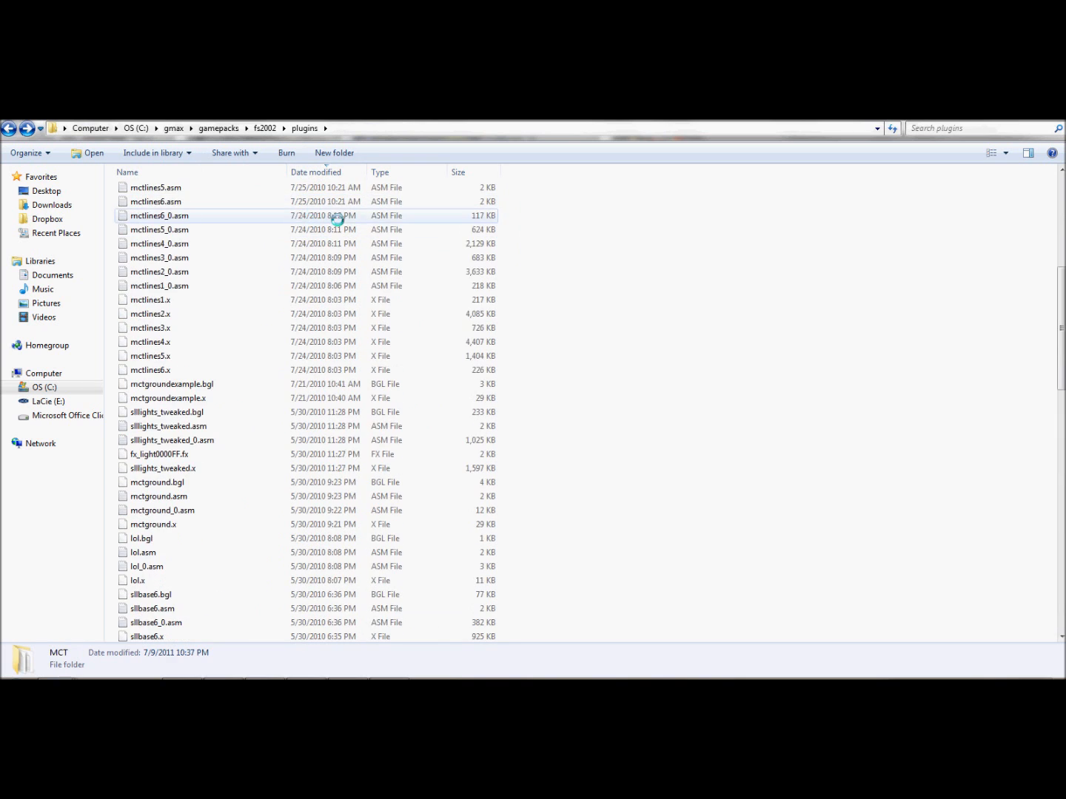
{"action": "scroll", "coordinate": [337, 220], "scroll_direction": "up", "scroll_amount": 8}
{"action": "left_click", "coordinate": [340, 192]}
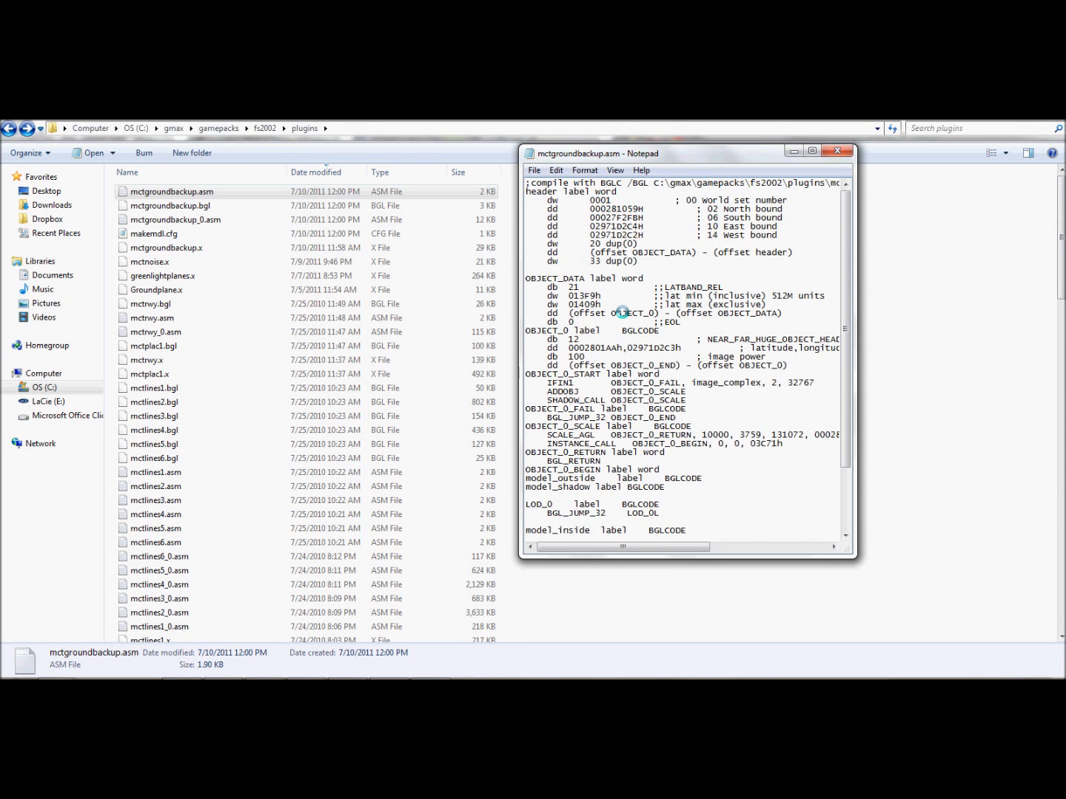
{"action": "scroll", "coordinate": [614, 313], "scroll_direction": "down", "scroll_amount": 2}
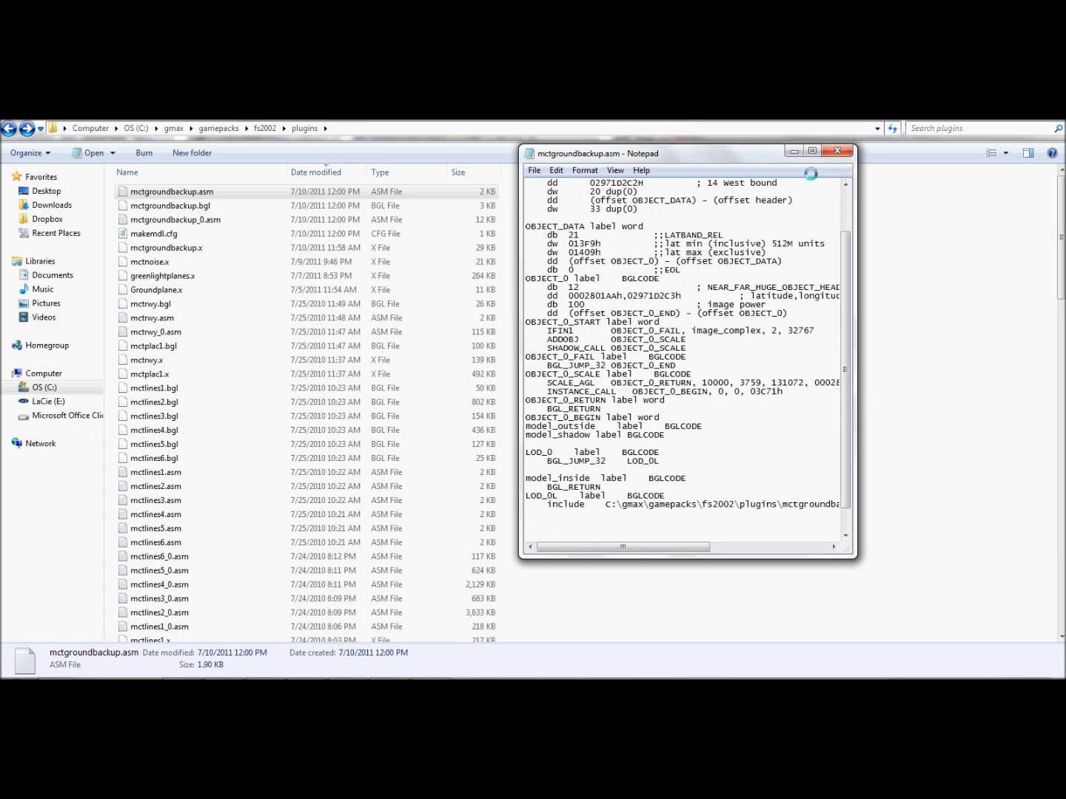
{"action": "left_click", "coordinate": [812, 151]}
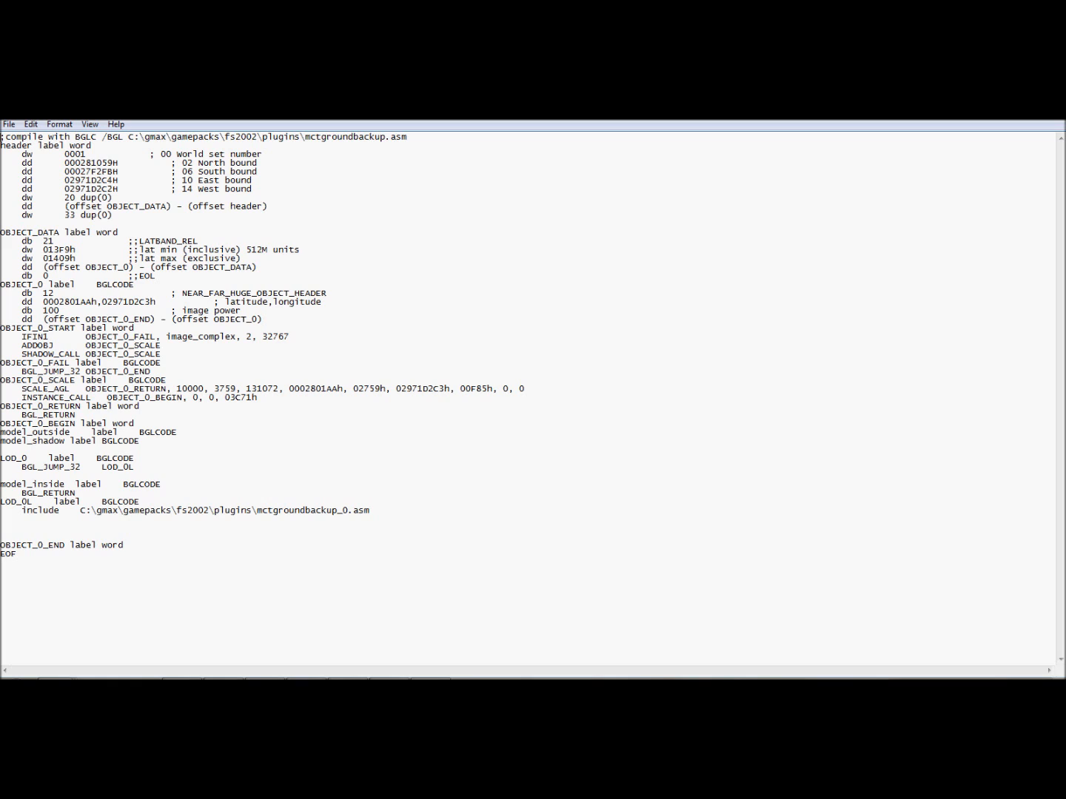
{"action": "left_click_drag", "start_coordinate": [160, 356], "coordinate": [2, 328]}
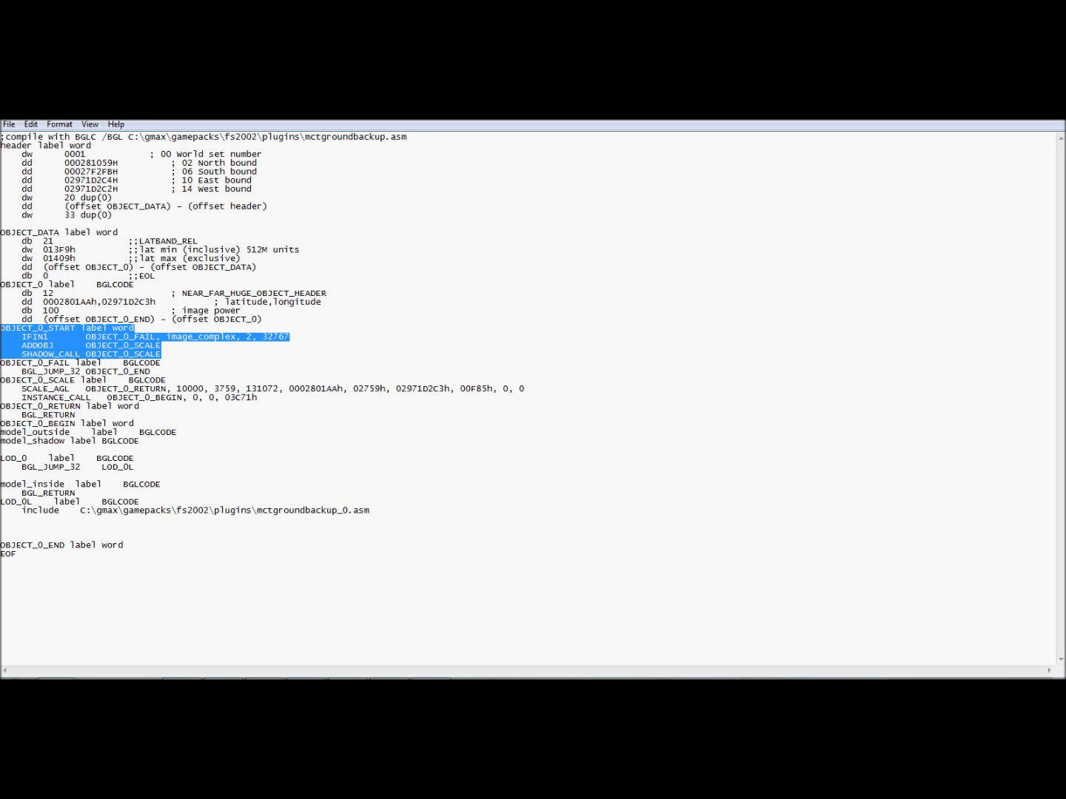
Open mctrwy.asm from the plugins folder and copy its IFIN1 line and the ADDCAT OBJECT_0_SCALE, 18 line.
{"action": "mouse_move", "coordinate": [75, 673]}
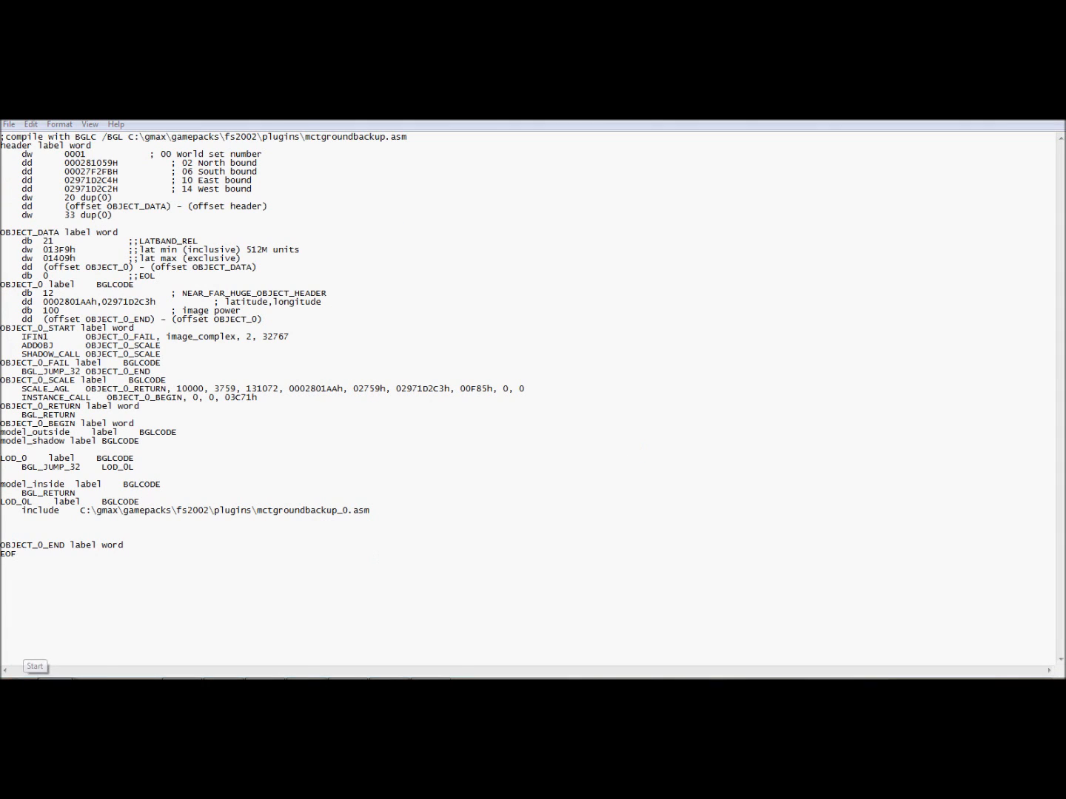
{"action": "left_click", "coordinate": [373, 626]}
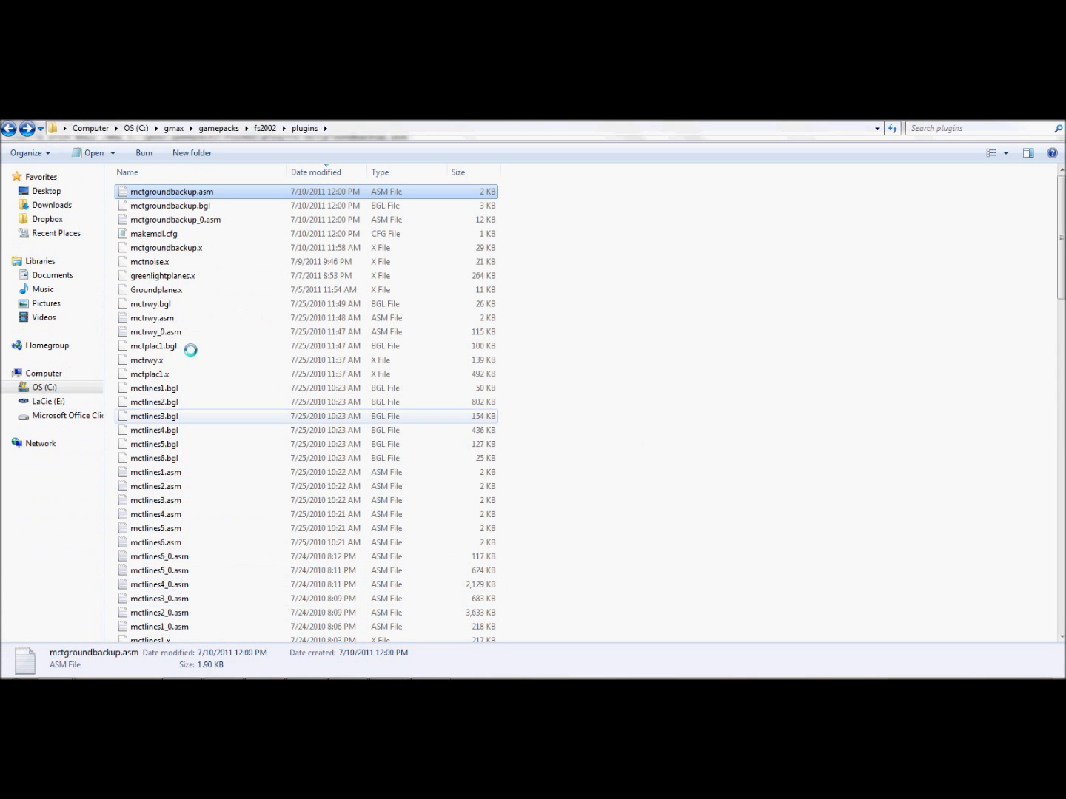
{"action": "double_click", "coordinate": [167, 318]}
{"action": "left_click_drag", "start_coordinate": [711, 392], "coordinate": [495, 380]}
{"action": "key", "text": "ctrl+c"}
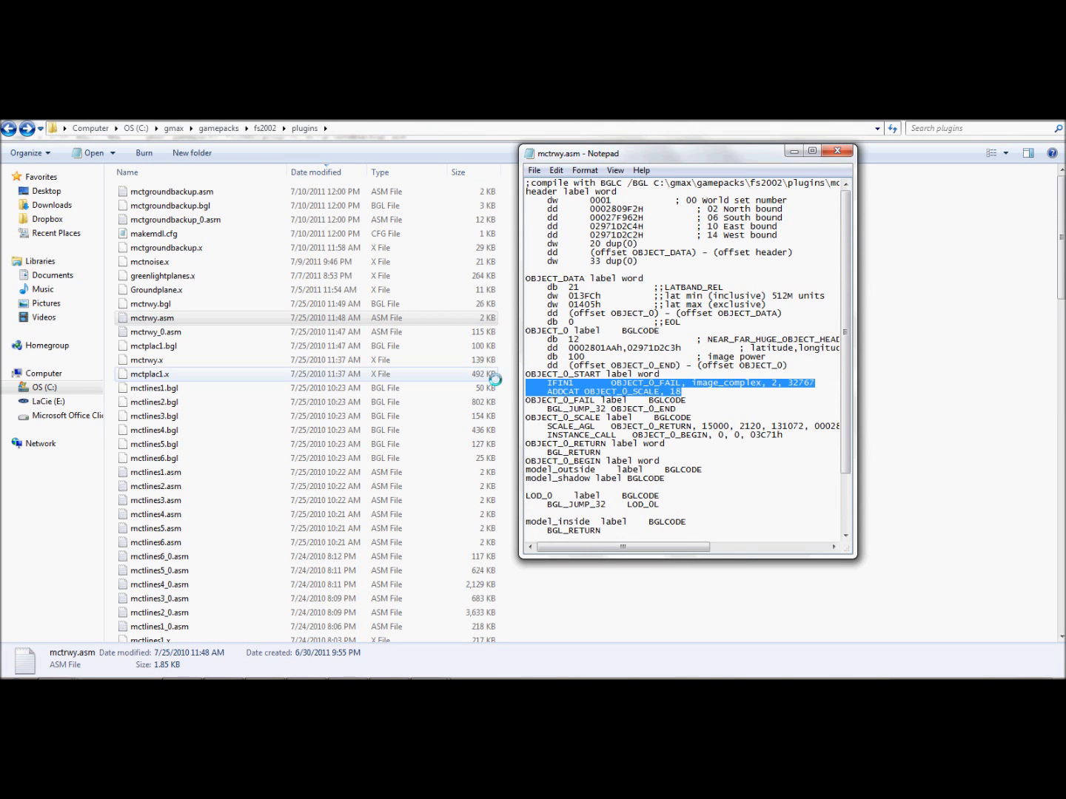
Switch back to the open mctgroundbackup.asm file in Notepad.
{"action": "left_click", "coordinate": [425, 678]}
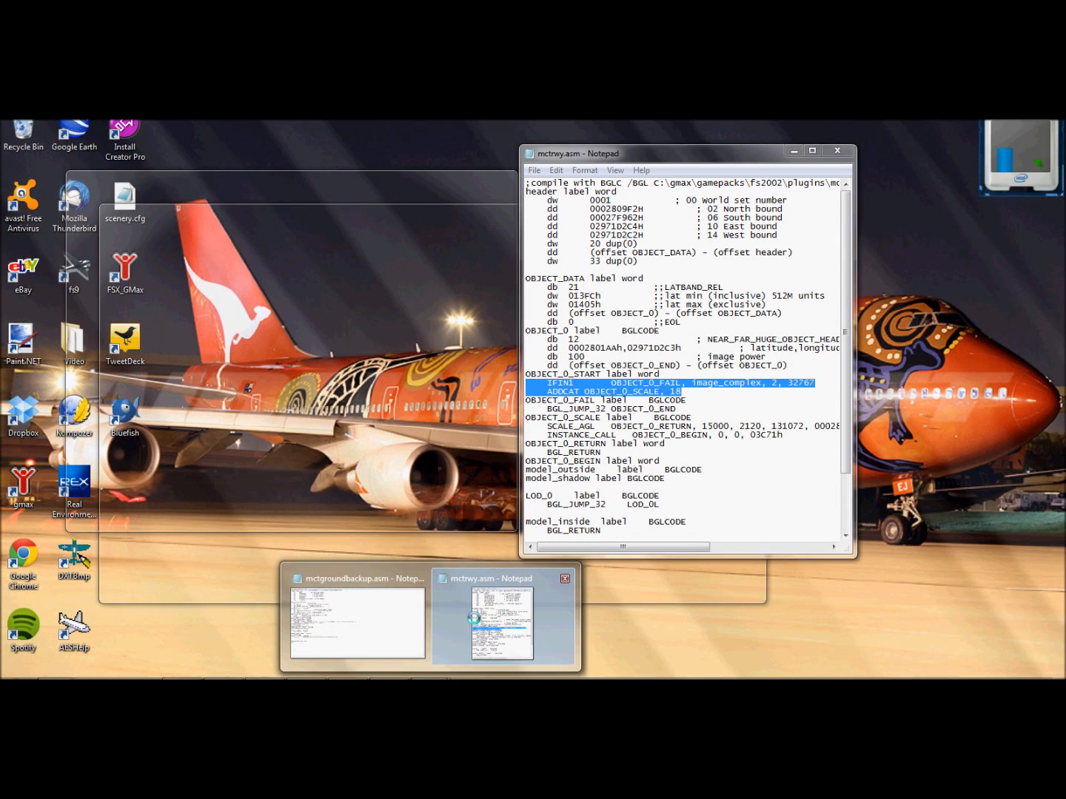
{"action": "left_click", "coordinate": [477, 620]}
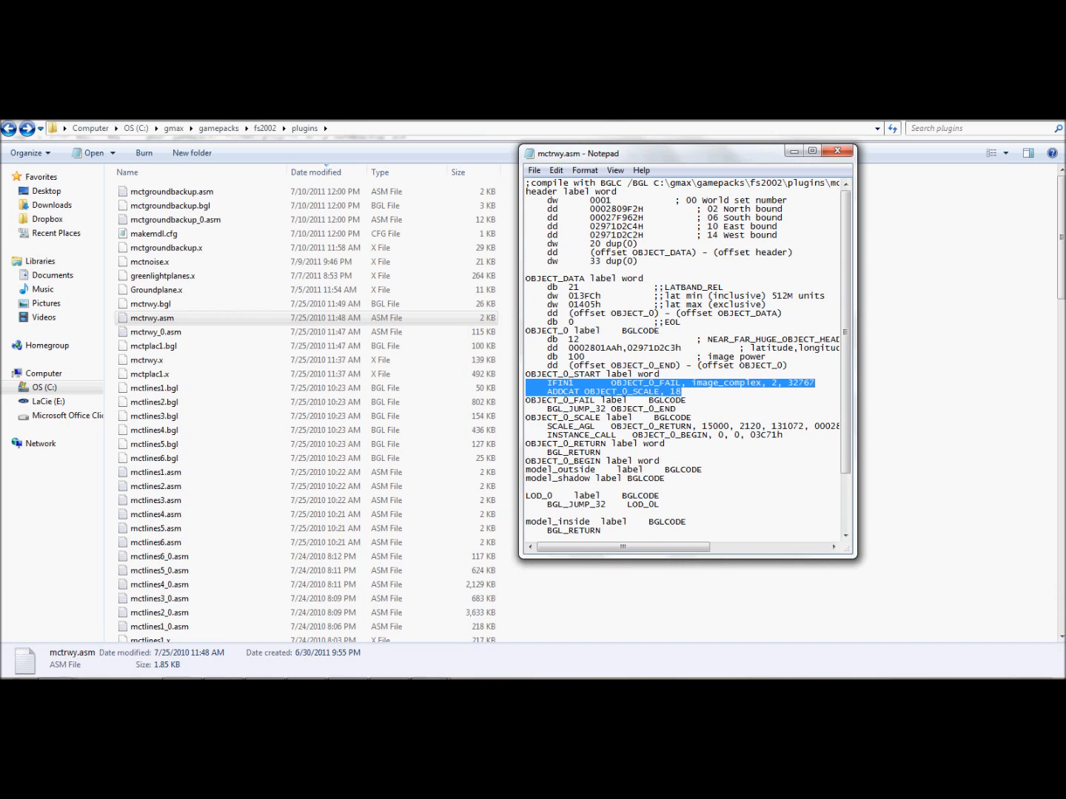
{"action": "left_click", "coordinate": [425, 677]}
{"action": "left_click", "coordinate": [421, 635]}
{"action": "left_click_drag", "start_coordinate": [161, 356], "coordinate": [3, 330]}
{"action": "key", "text": "ctrl+v"}
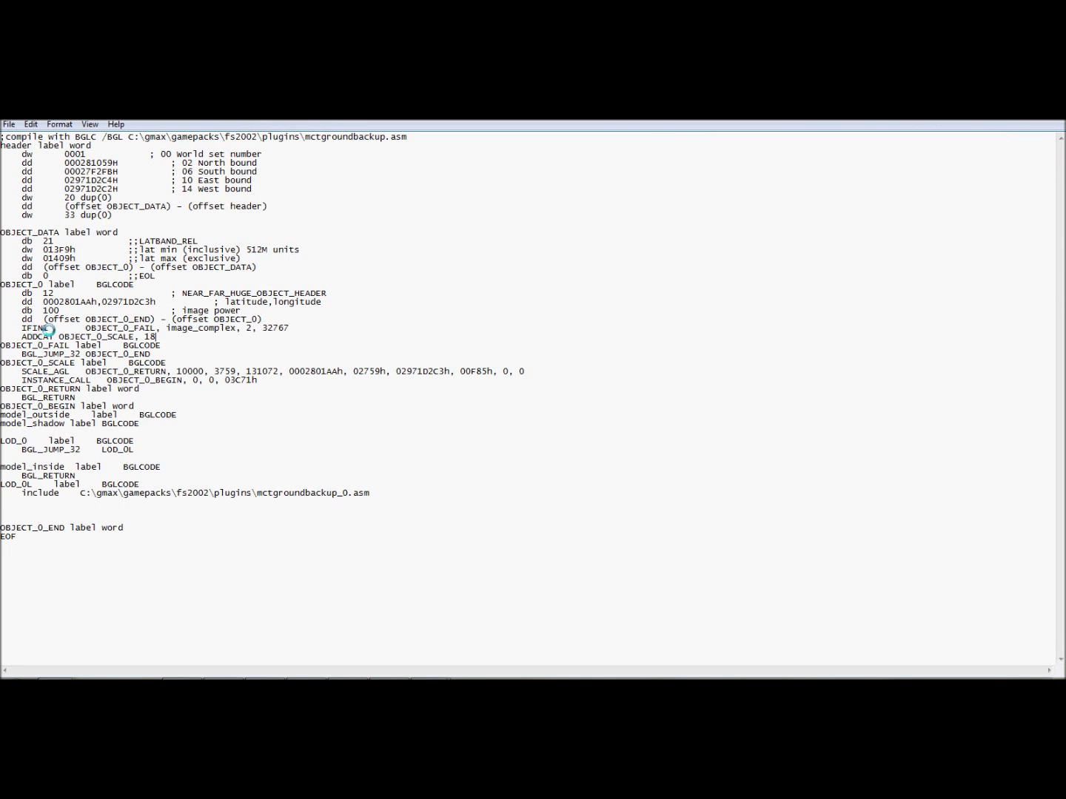
{"action": "key", "text": "ctrl+z"}
Replace the lines below OBJECT_0_START label word through SHADOW_CALL with the copied IFIN1 and ADDCAT OBJECT_0_SCALE, 18 lines.
{"action": "left_click", "coordinate": [149, 350]}
{"action": "left_click_drag", "start_coordinate": [174, 355], "coordinate": [3, 336]}
{"action": "key", "text": "ctrl+v"}
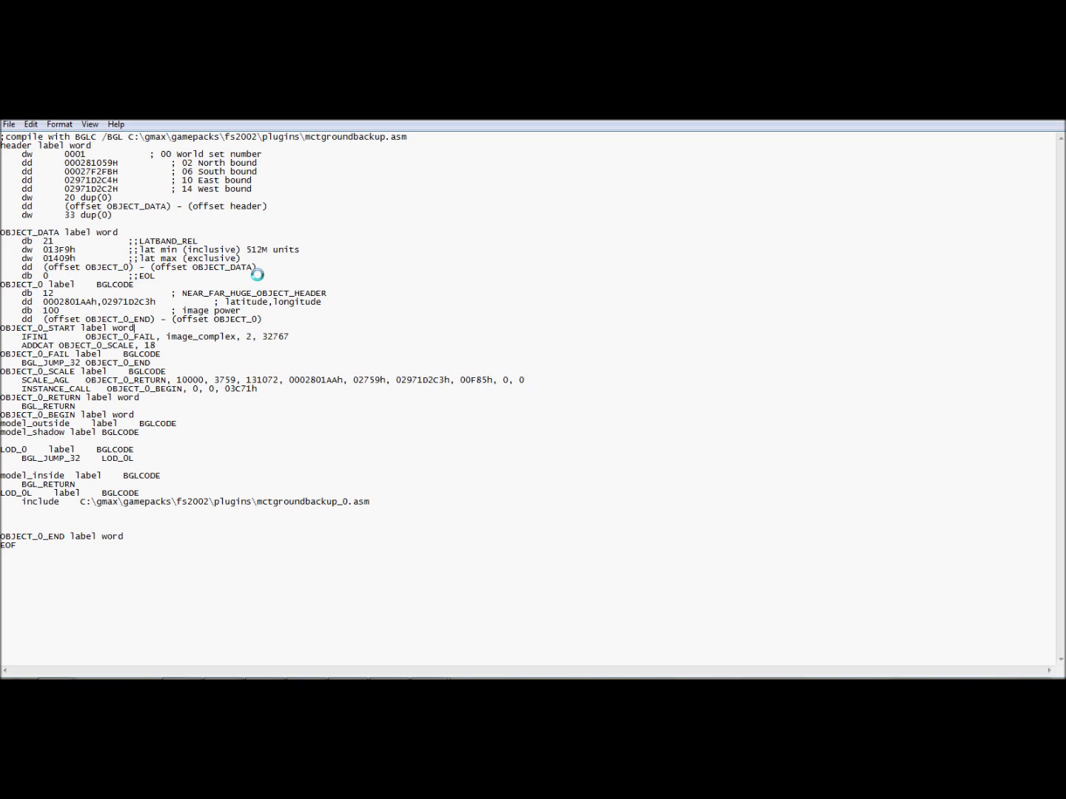
Set the layer number of the ADDCAT OBJECT_0_SCALE line to 20 and save mctgroundbackup.asm.
{"action": "left_click", "coordinate": [219, 336]}
{"action": "left_click", "coordinate": [22, 344]}
{"action": "key", "text": "Right"}
{"action": "key", "text": "Right"}
{"action": "key", "text": "Right"}
{"action": "key", "text": "Right"}
{"action": "key", "text": "Right"}
{"action": "key", "text": "Right"}
{"action": "key", "text": "Right"}
{"action": "key", "text": "Right"}
{"action": "key", "text": "Right"}
{"action": "key", "text": "BackSpace"}
{"action": "key", "text": "BackSpace"}
{"action": "type", "text": "20"}
{"action": "left_click_drag", "start_coordinate": [177, 293], "coordinate": [185, 311]}
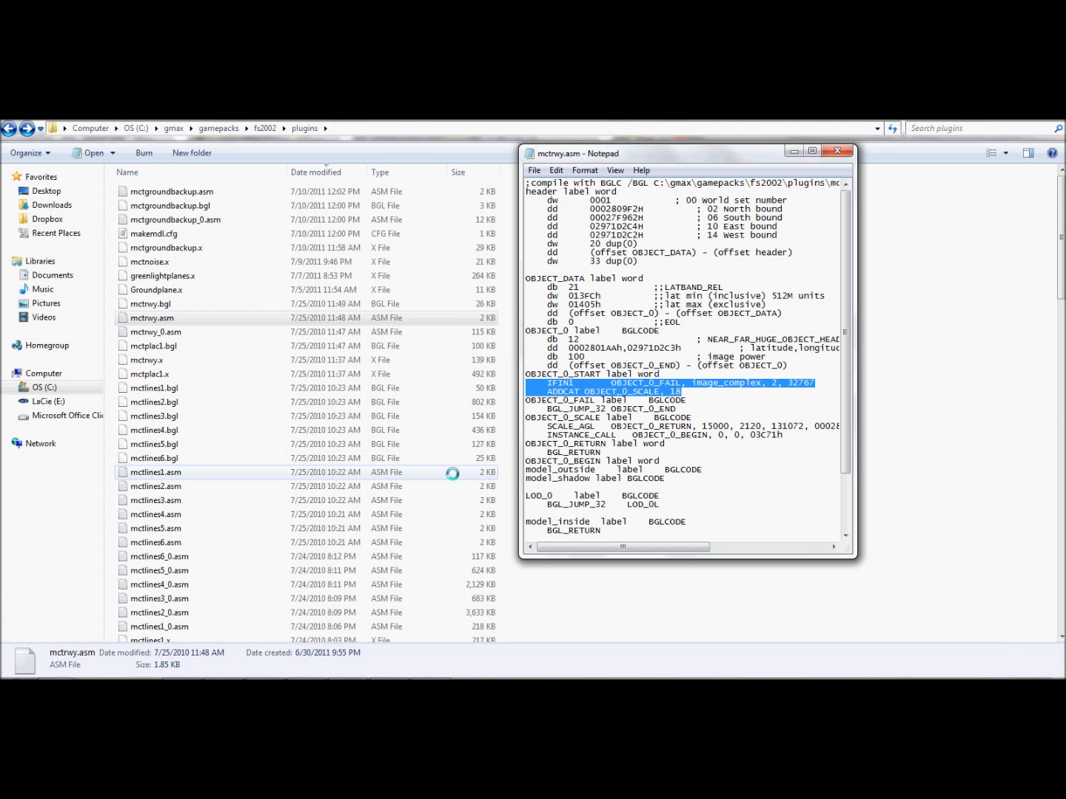
Start DXTBmp and open the airportmosque.bmp texture.
{"action": "key", "text": "super"}
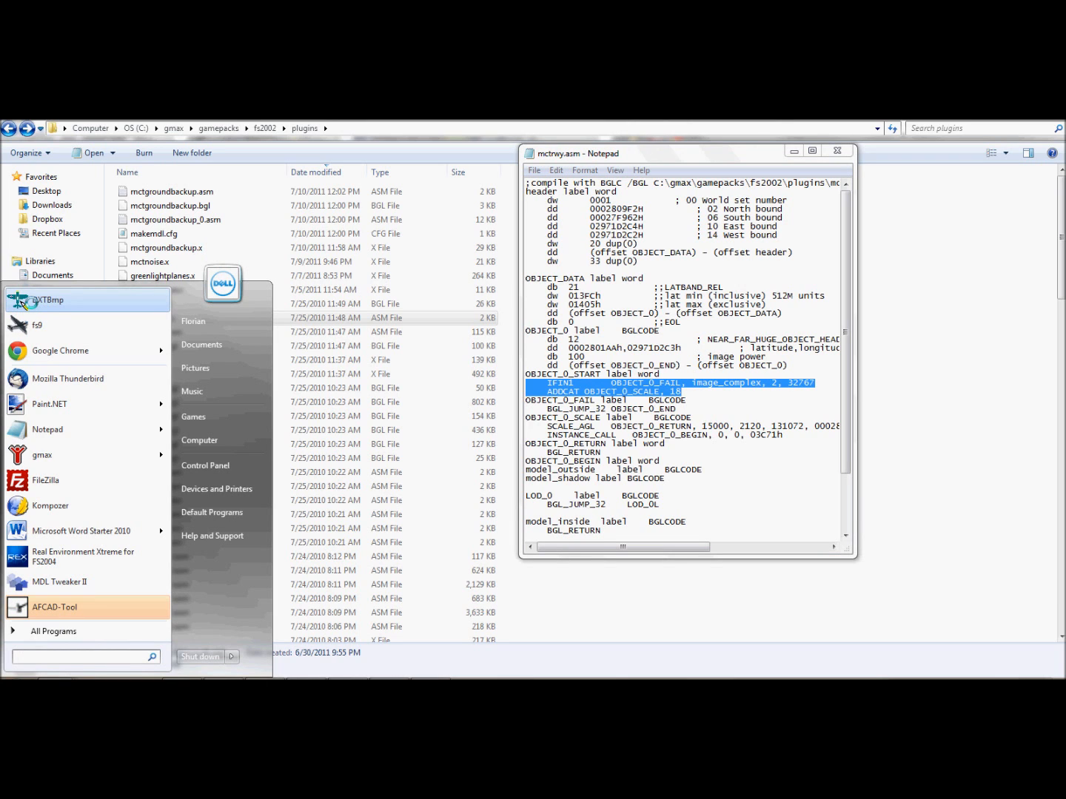
{"action": "left_click", "coordinate": [45, 300]}
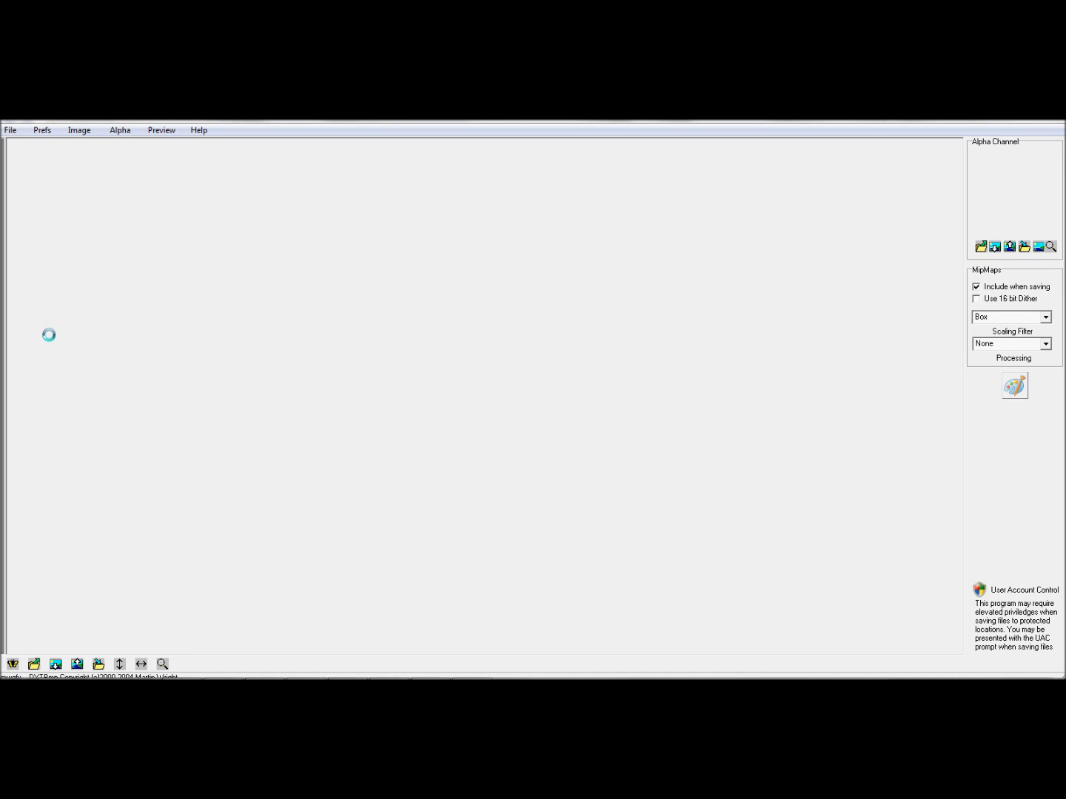
{"action": "left_click", "coordinate": [14, 131]}
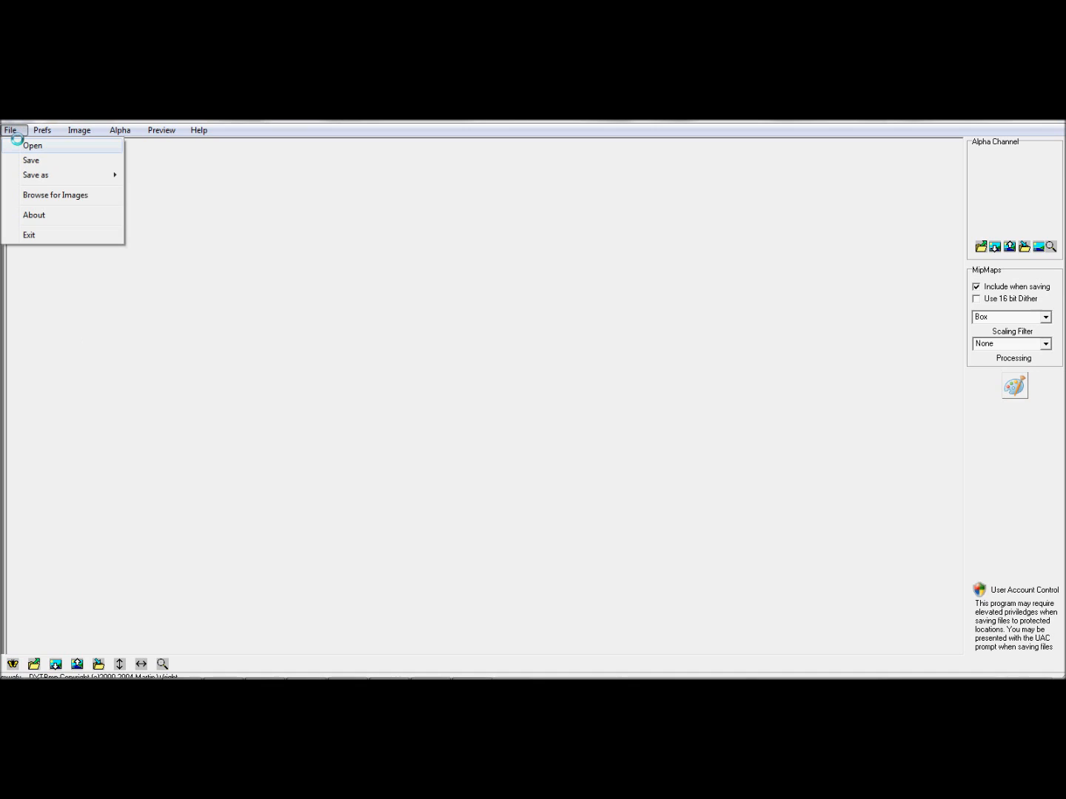
{"action": "left_click", "coordinate": [31, 146]}
{"action": "double_click", "coordinate": [523, 337]}
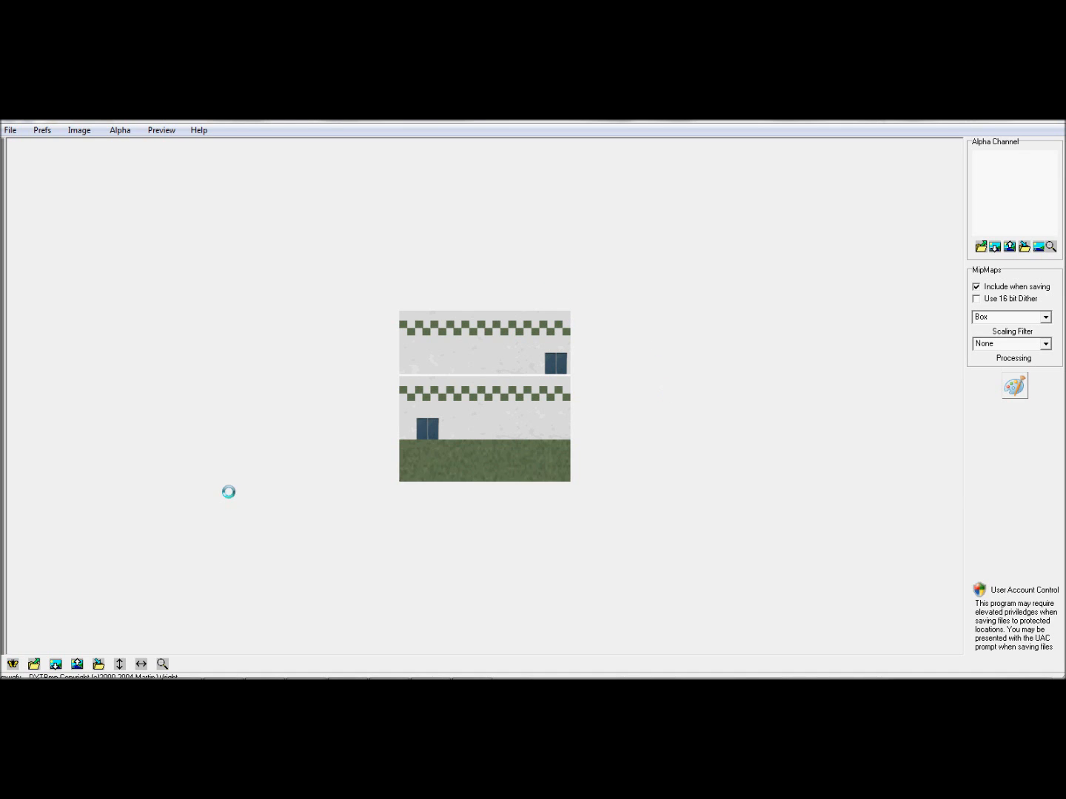
Examine the formats available for saving airportmosque.bmp, such as DXT3 and Extended 32 bit 888-8, then cancel the save and close DXTBmp.
{"action": "left_click", "coordinate": [9, 140]}
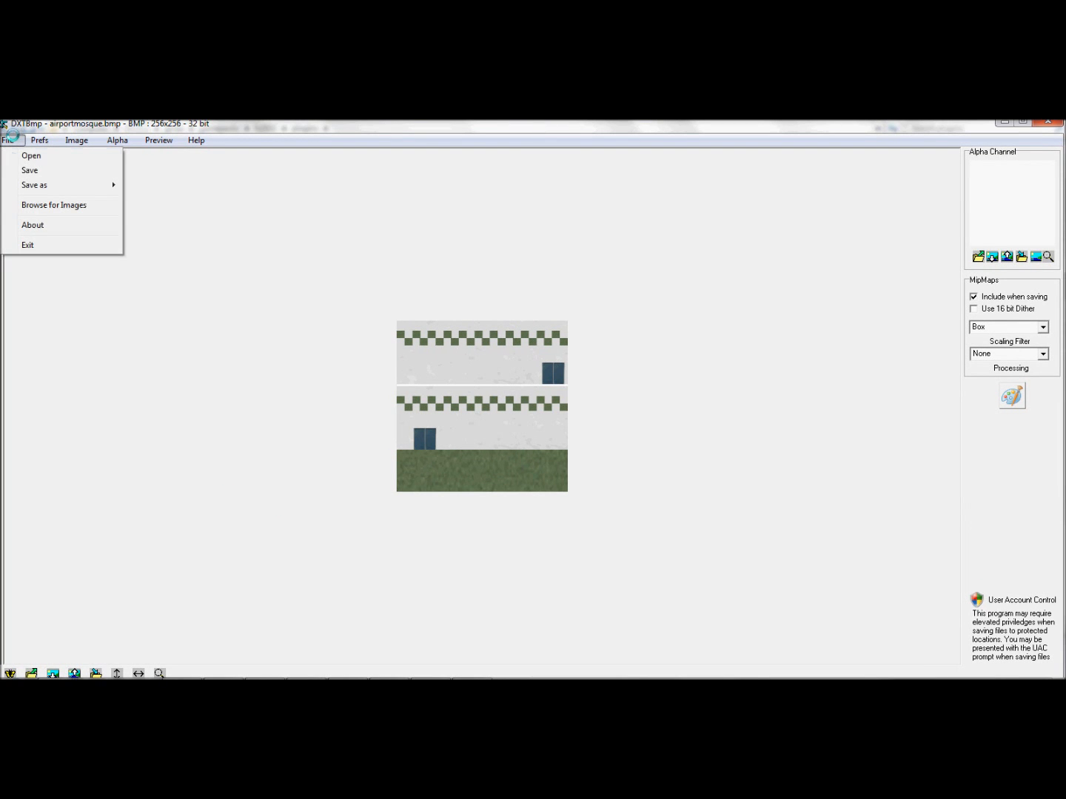
{"action": "left_click", "coordinate": [30, 170]}
{"action": "left_click", "coordinate": [551, 389]}
{"action": "left_click", "coordinate": [564, 409]}
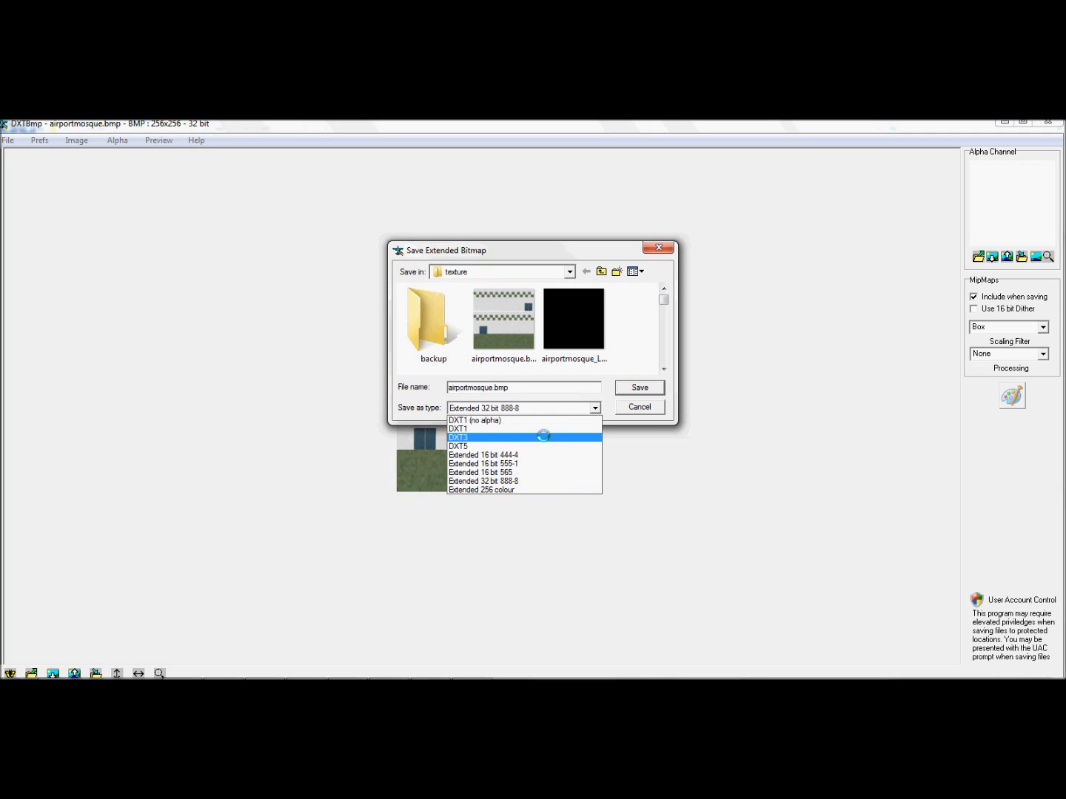
{"action": "left_click", "coordinate": [529, 393]}
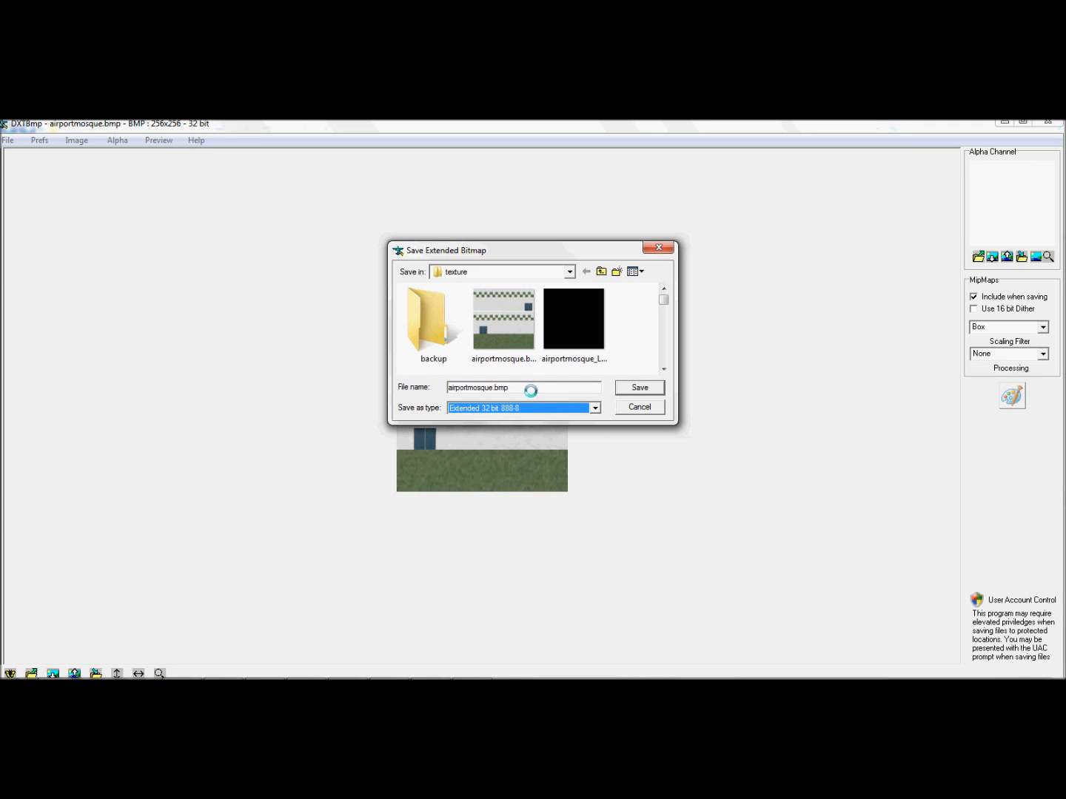
{"action": "left_click", "coordinate": [620, 407]}
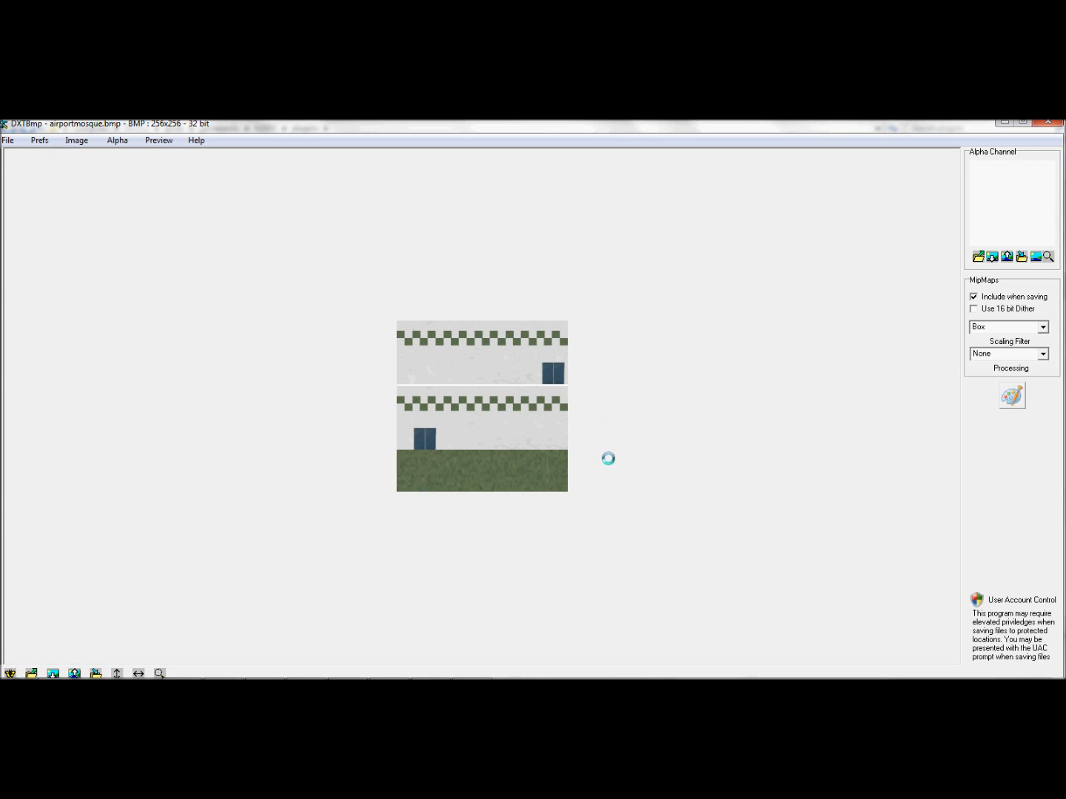
{"action": "left_click", "coordinate": [1048, 122]}
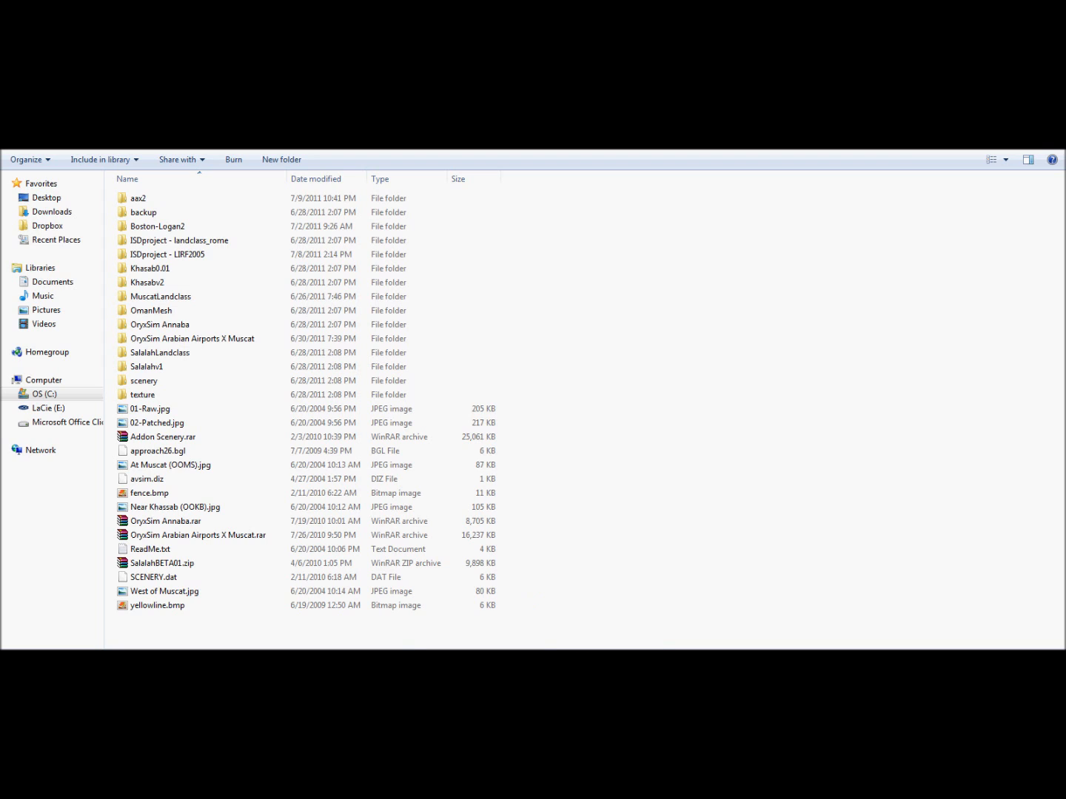
{"action": "right_click", "coordinate": [472, 684]}
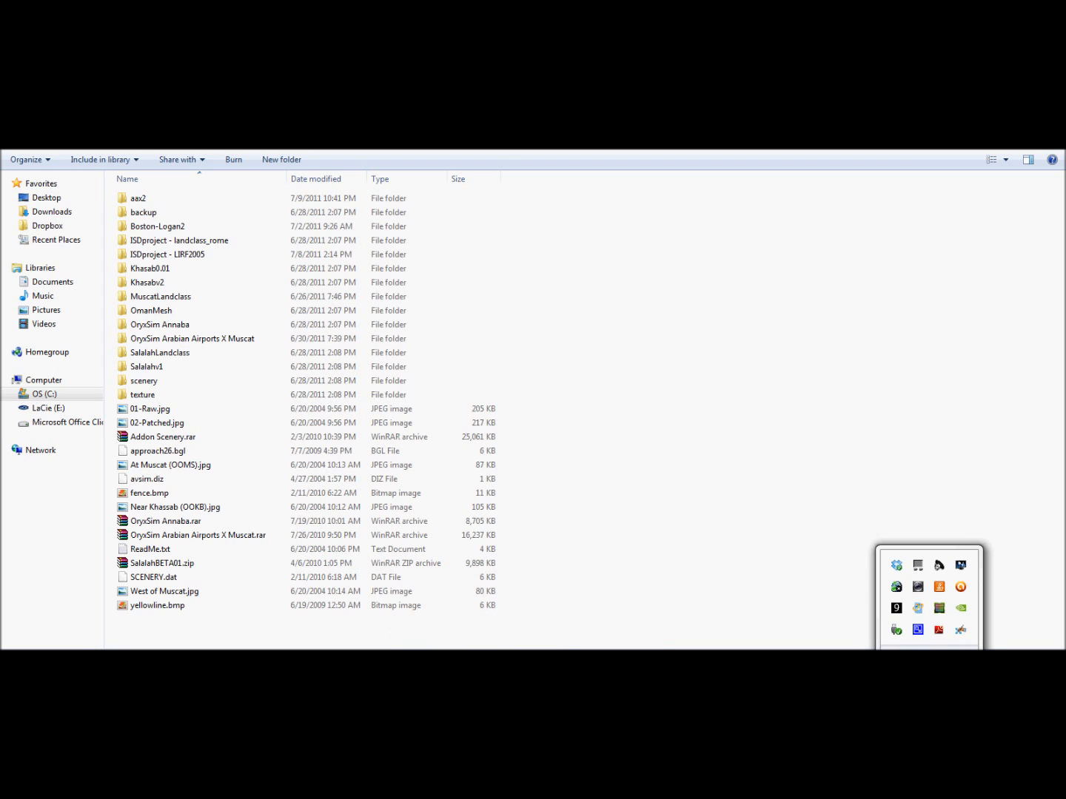